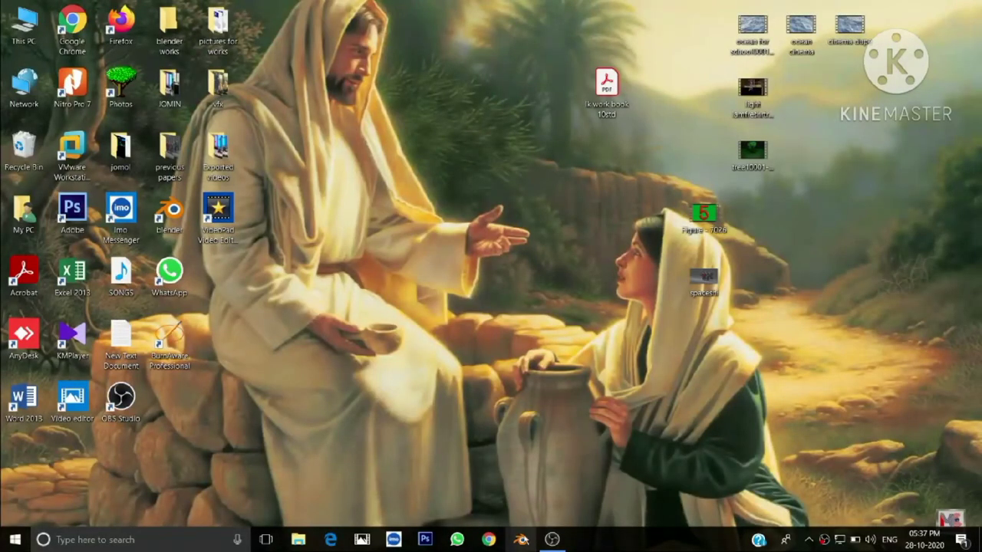
Launch Blender and dismiss the splash screen to reach the default scene
click(521, 539)
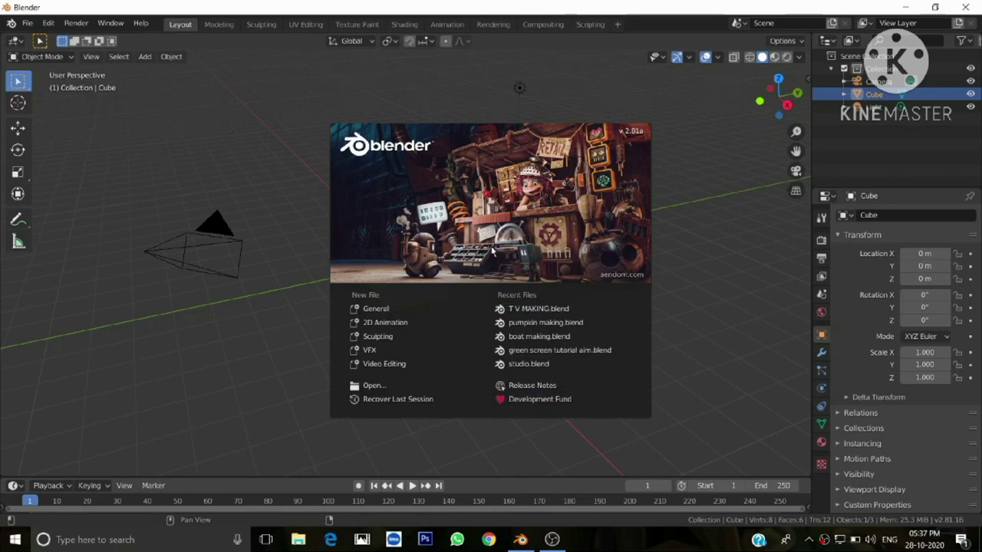
click(498, 282)
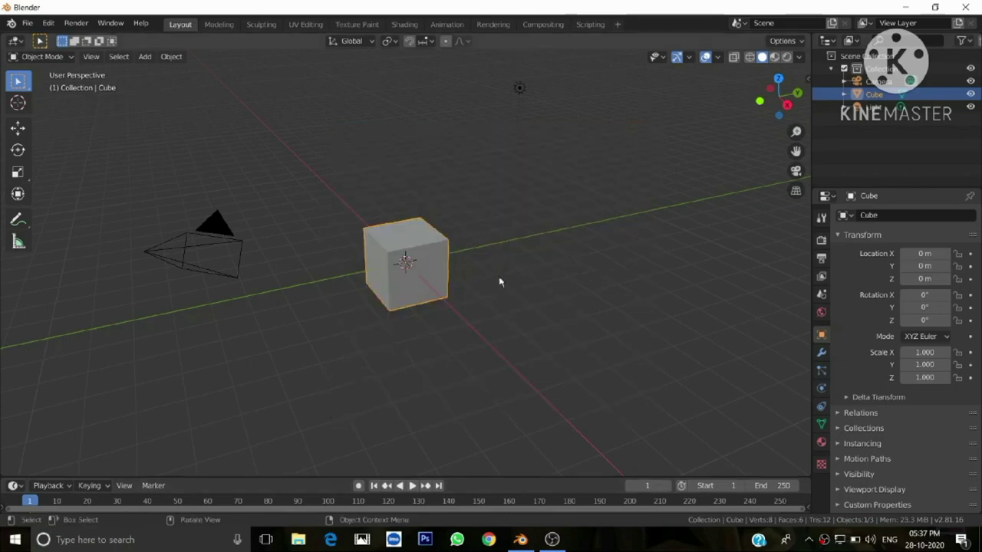
middle_drag(508, 340, 488, 335)
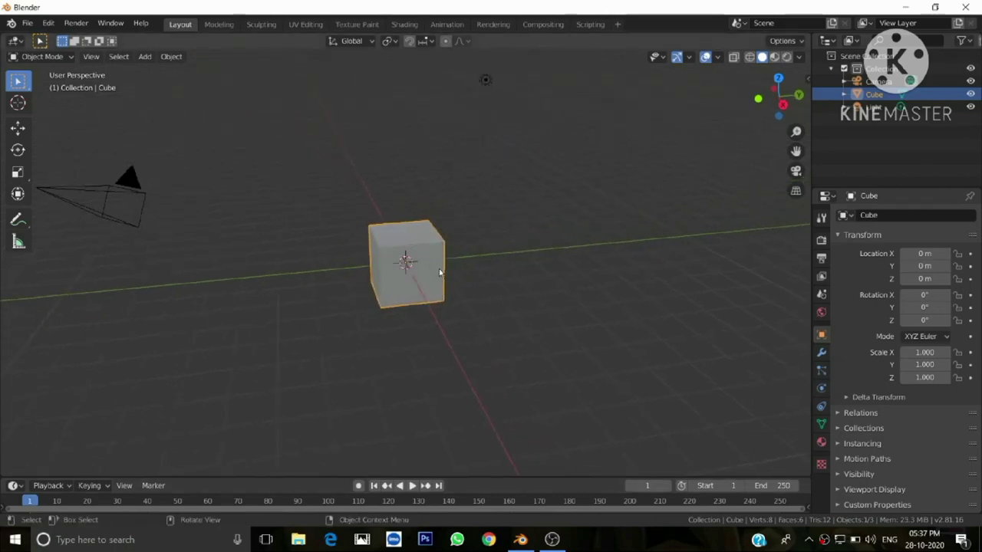
Delete the default cube, leaving only the camera and light
key(x)
click(427, 270)
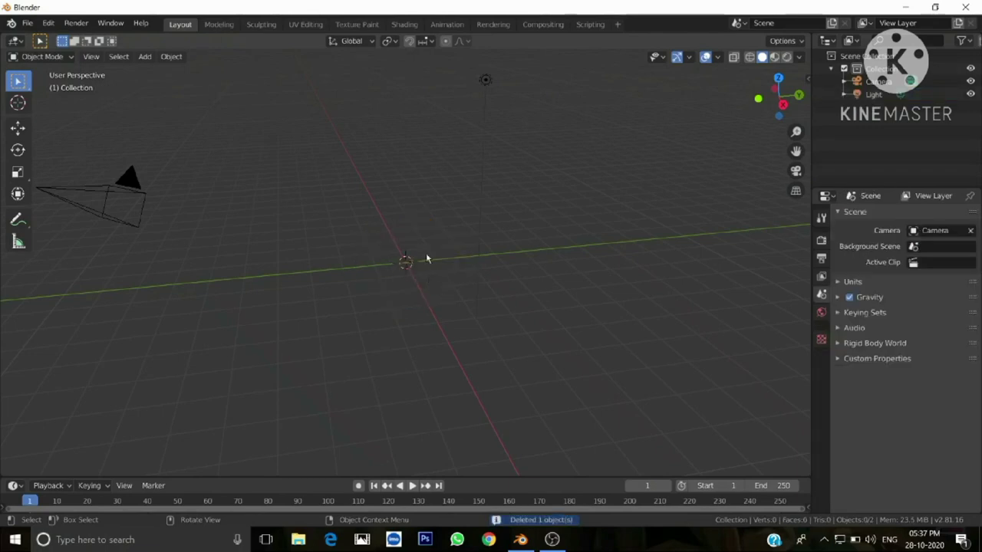
key(shift+a)
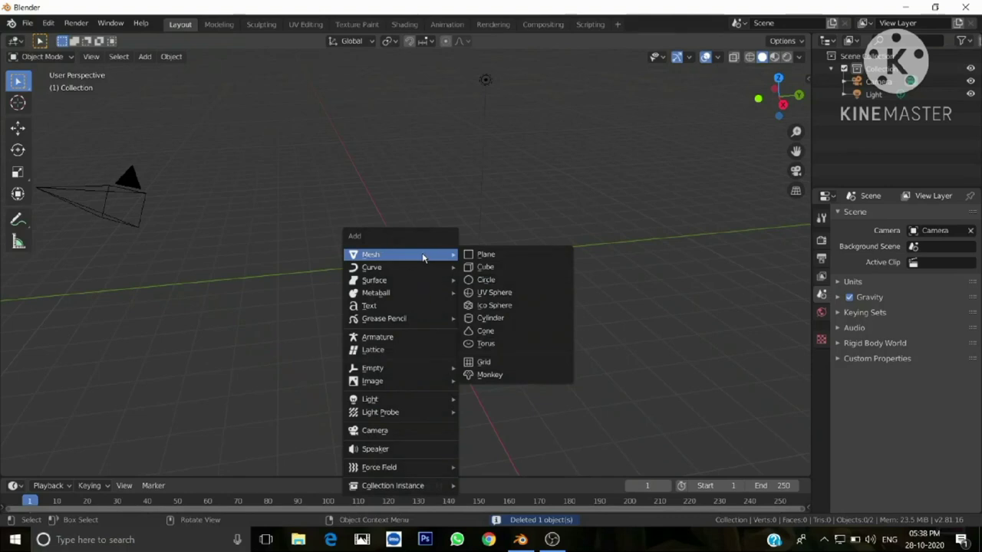
Add a Text object at the scene origin and keep it selected
click(381, 306)
scroll(459, 314, up, 3)
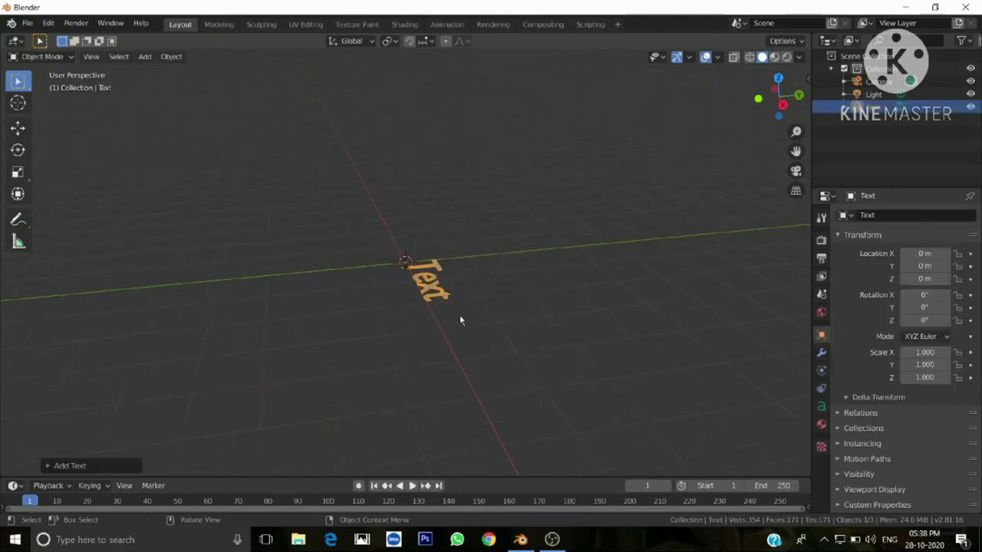
scroll(472, 341, up, 2)
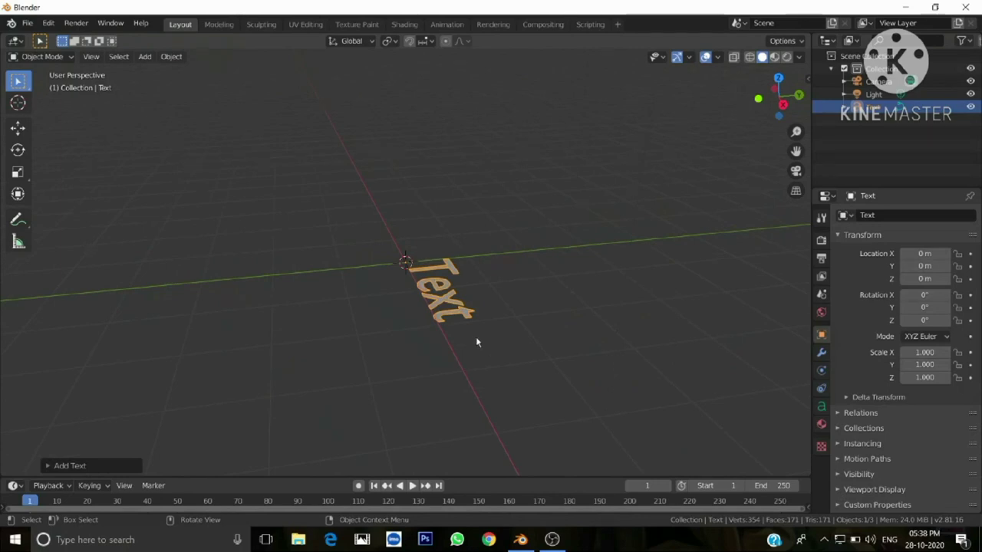
click(495, 330)
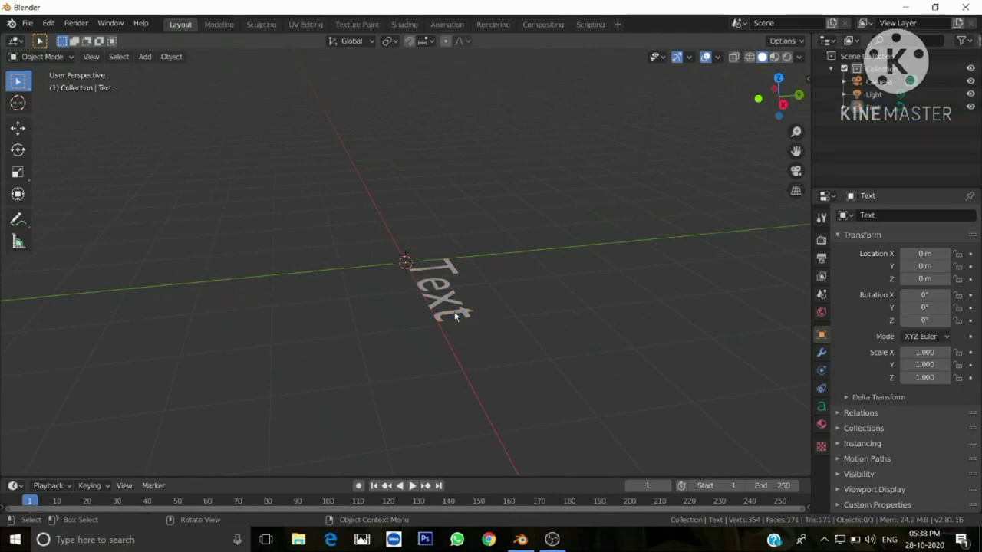
click(456, 316)
Rotate the text 90° around the X axis so it stands upright
key(r)
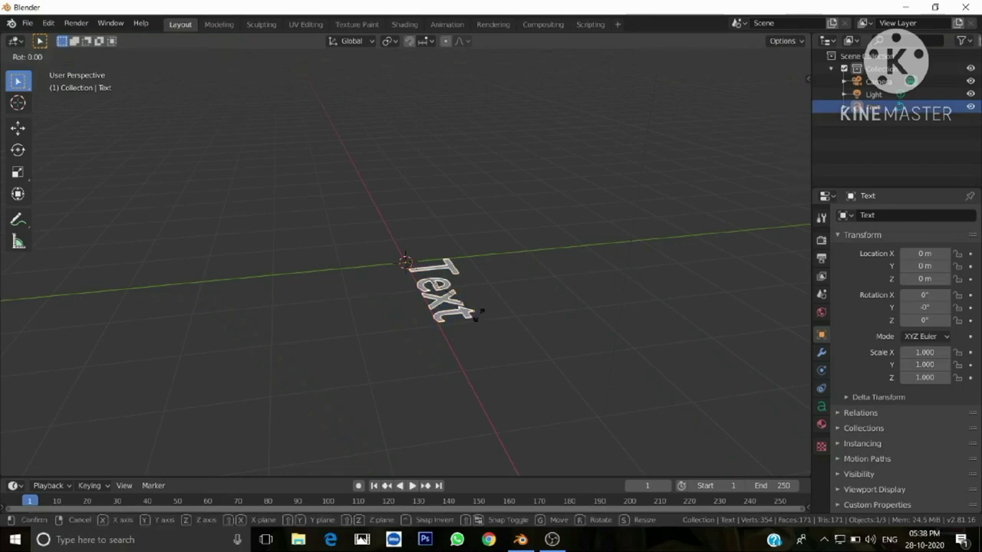
key(x)
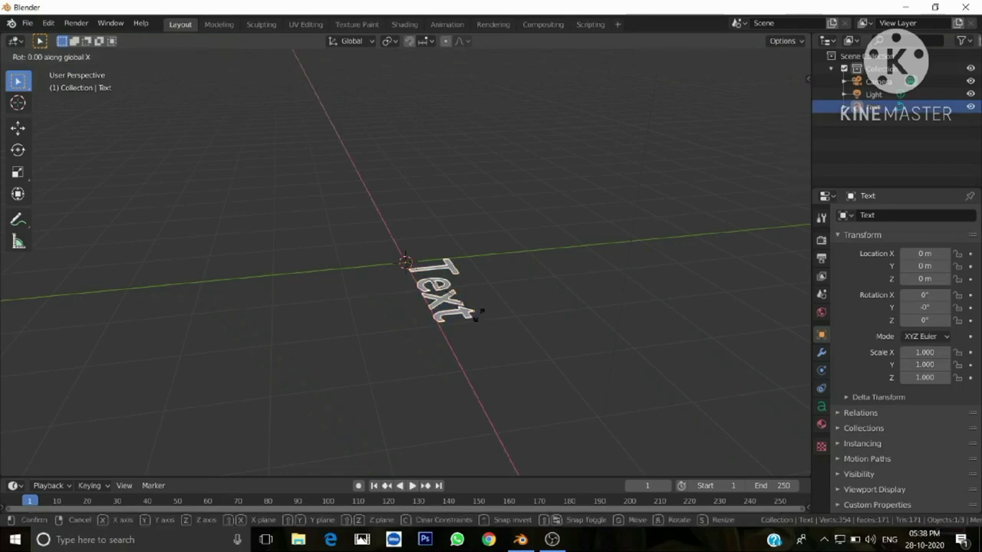
text(90)
key(Return)
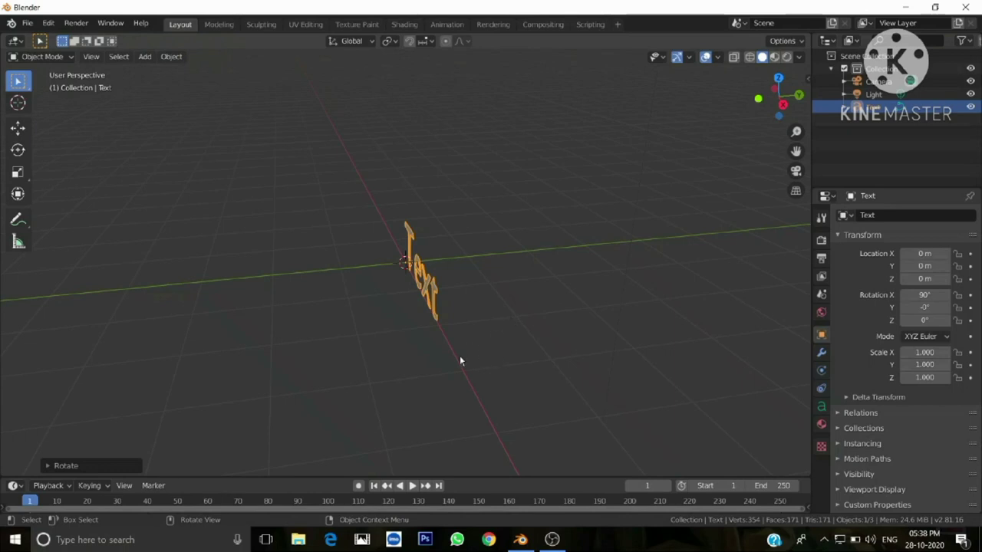
middle_drag(460, 358, 535, 359)
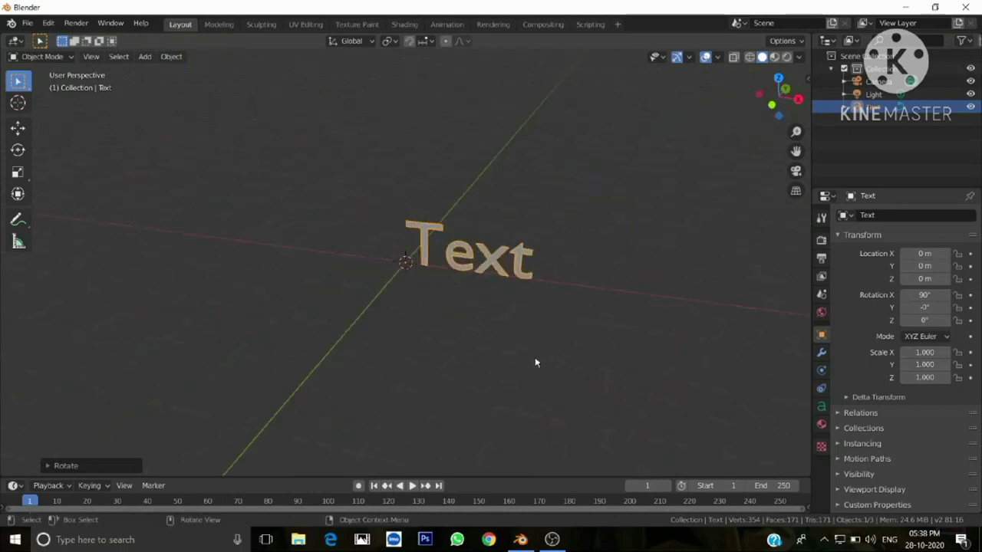
View the text from the front, zoomed in and centred, and enter its Edit Mode
key(KP_1)
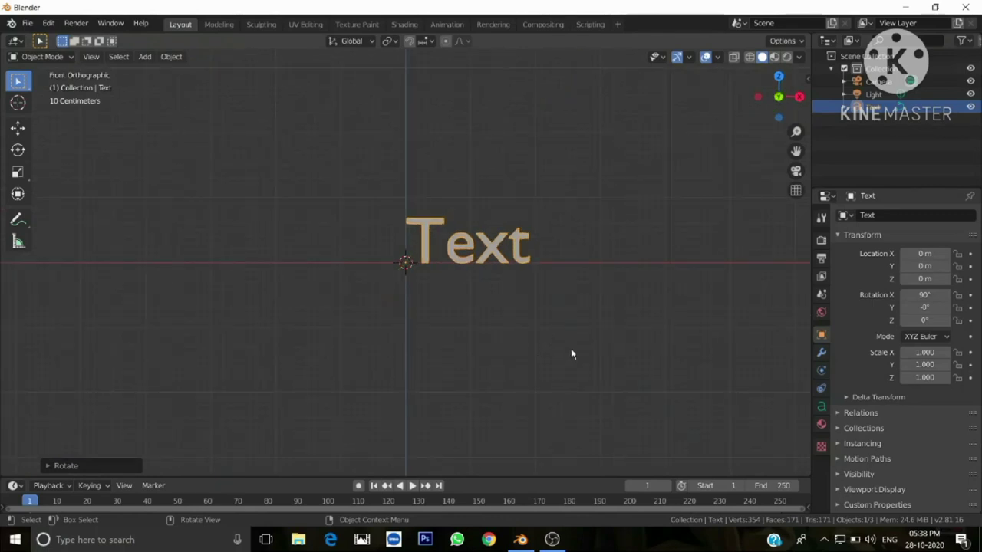
scroll(598, 347, up, 3)
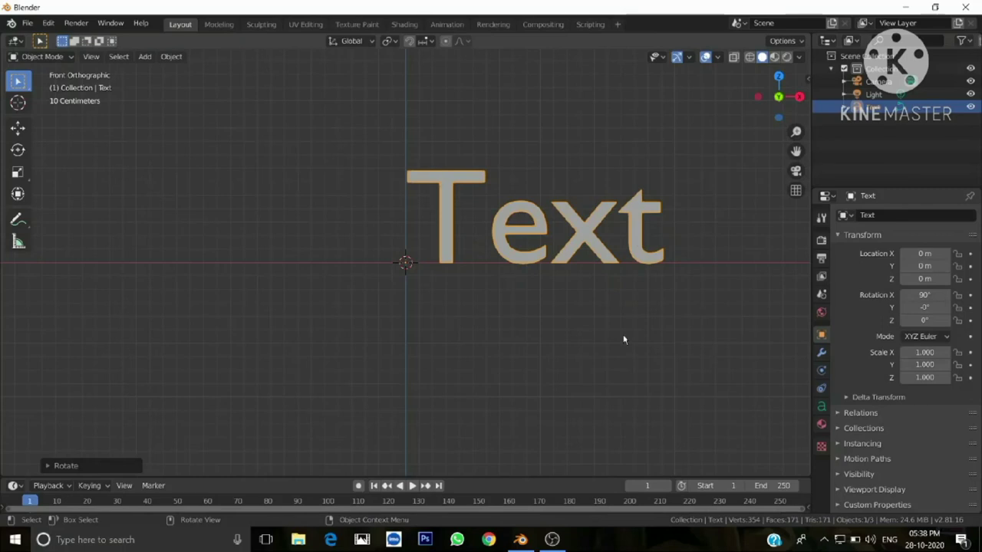
key(shift)
shift+middle_drag(624, 339, 515, 361)
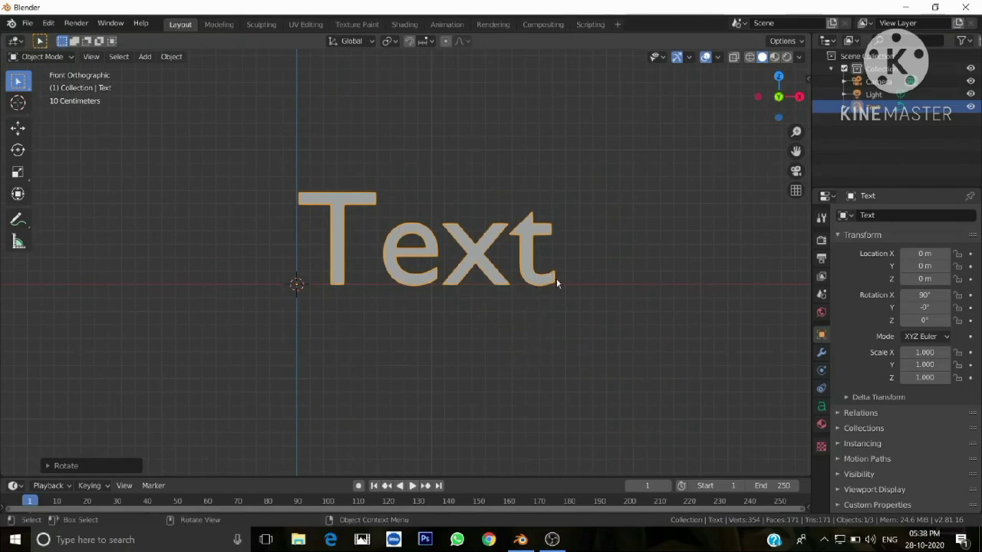
key(Tab)
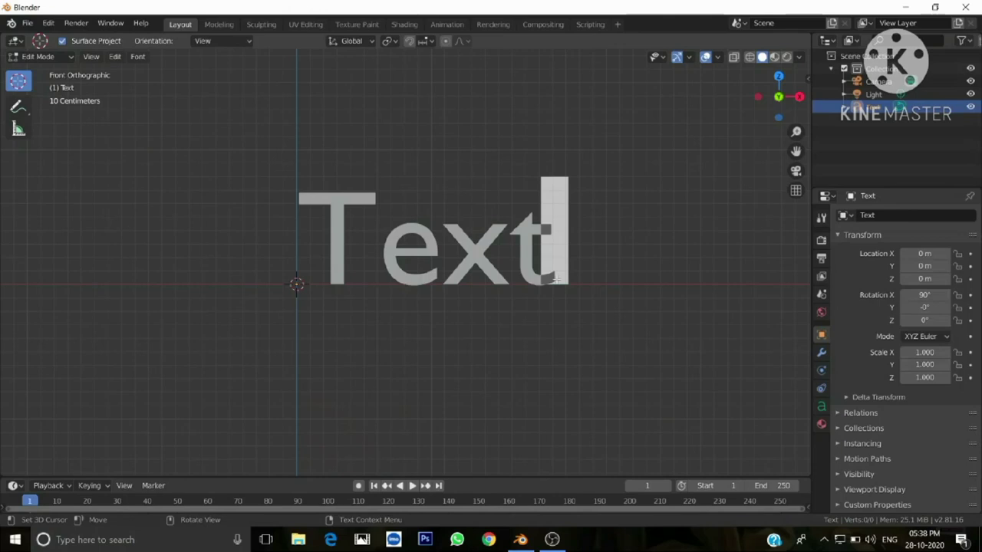
Replace the placeholder word 'Text' with 'LITTLE' and return to Object Mode
key(BackSpace)
key(BackSpace)
key(BackSpace)
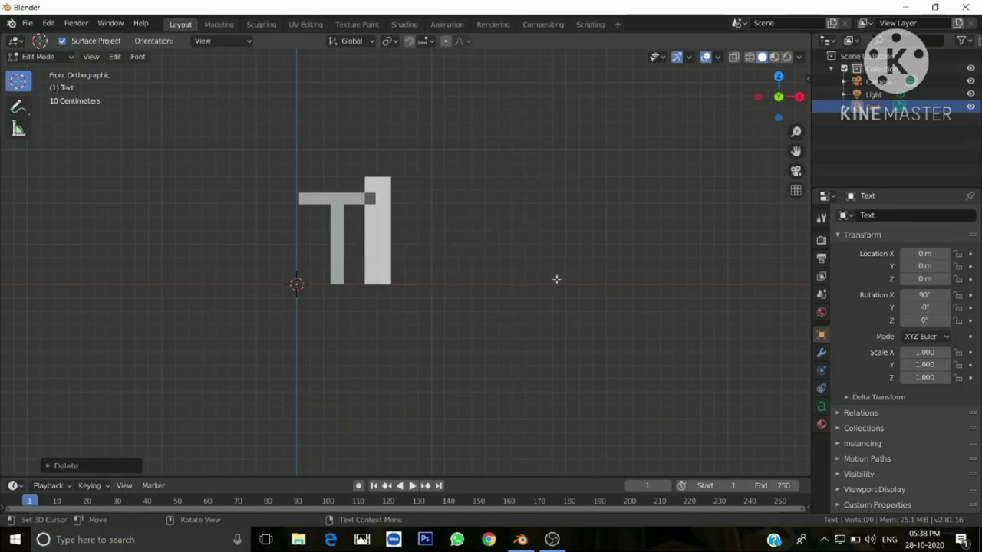
key(BackSpace)
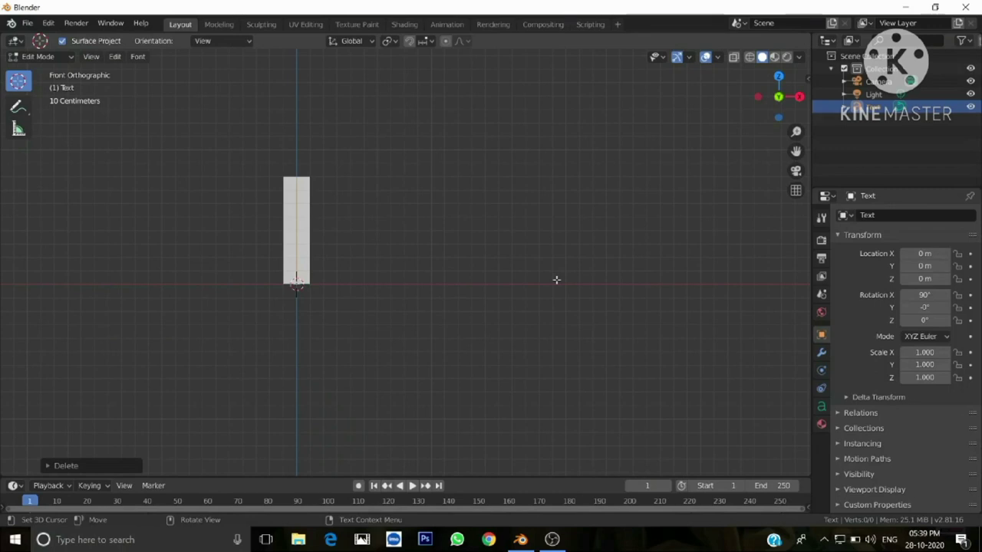
text(L)
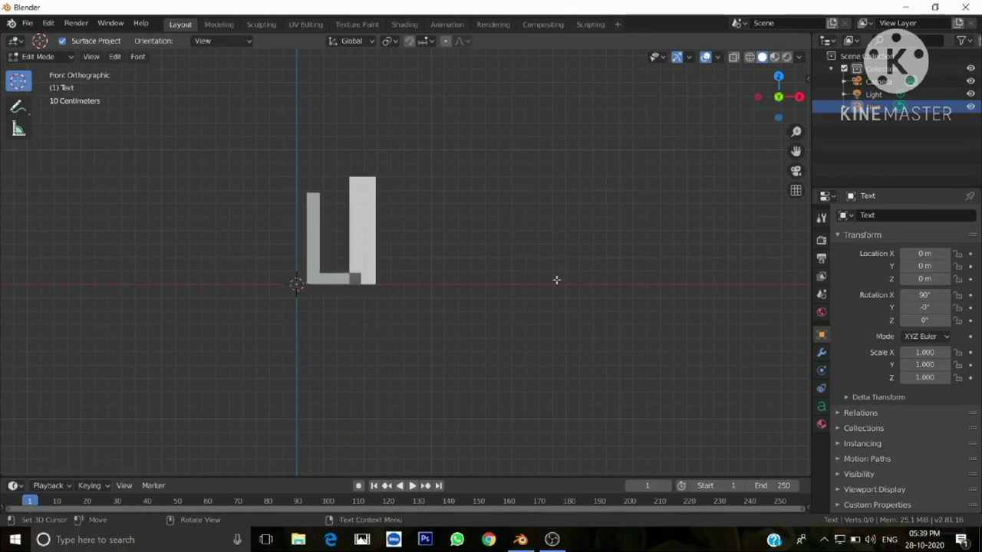
text(ITTLE)
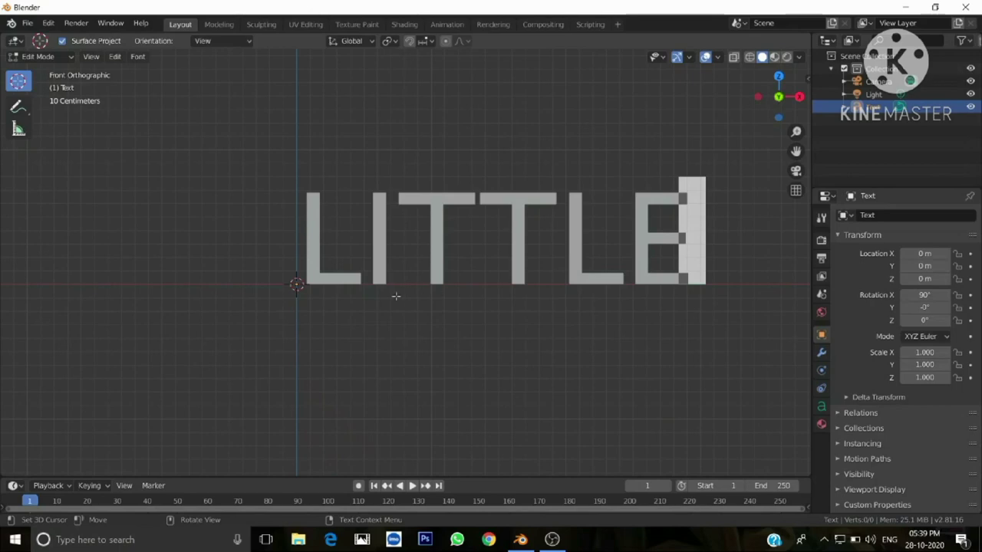
key(Tab)
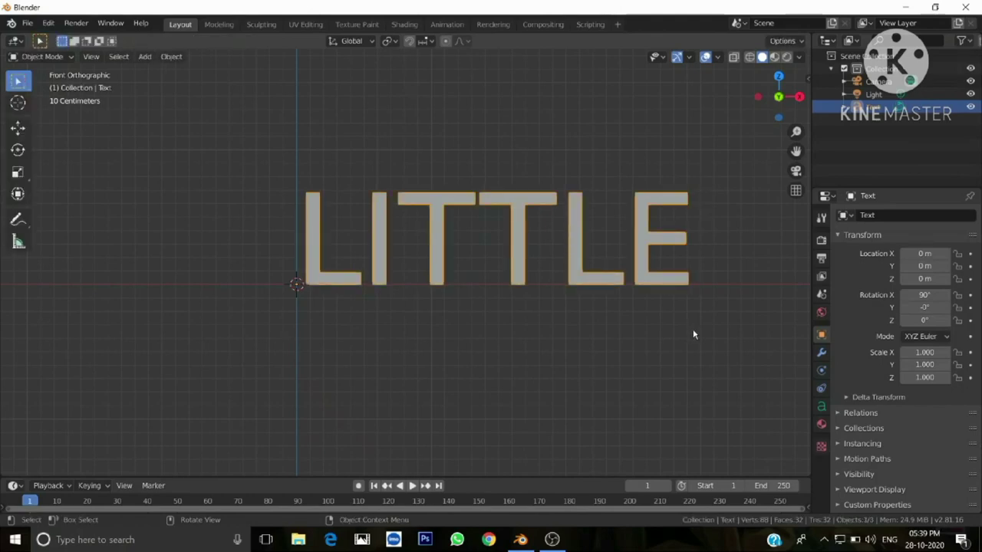
Shift LITTLE left in the view and show the text object's data properties
shift+middle_drag(692, 334, 489, 330)
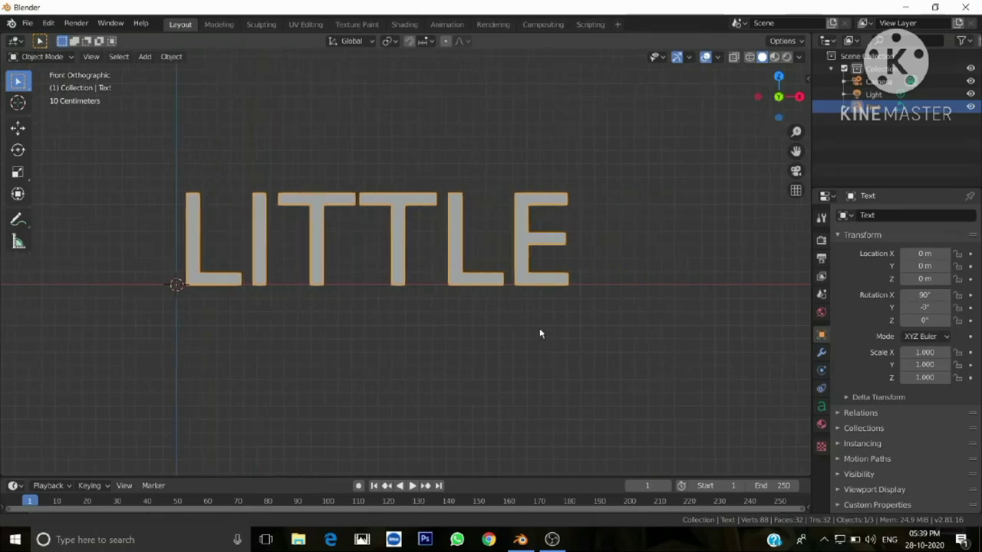
click(583, 231)
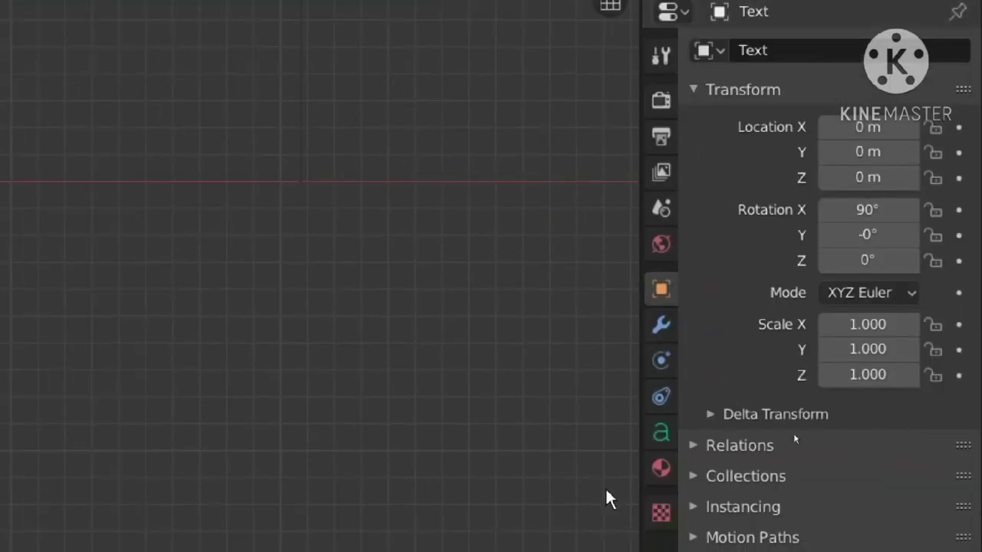
click(662, 434)
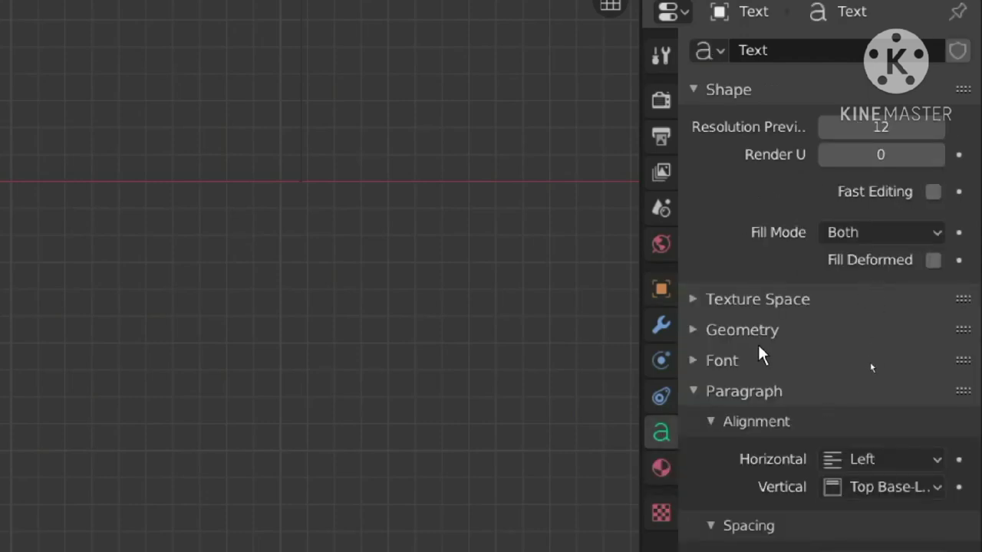
Expand the Geometry settings and raise the text offset to 0.03 m
click(695, 330)
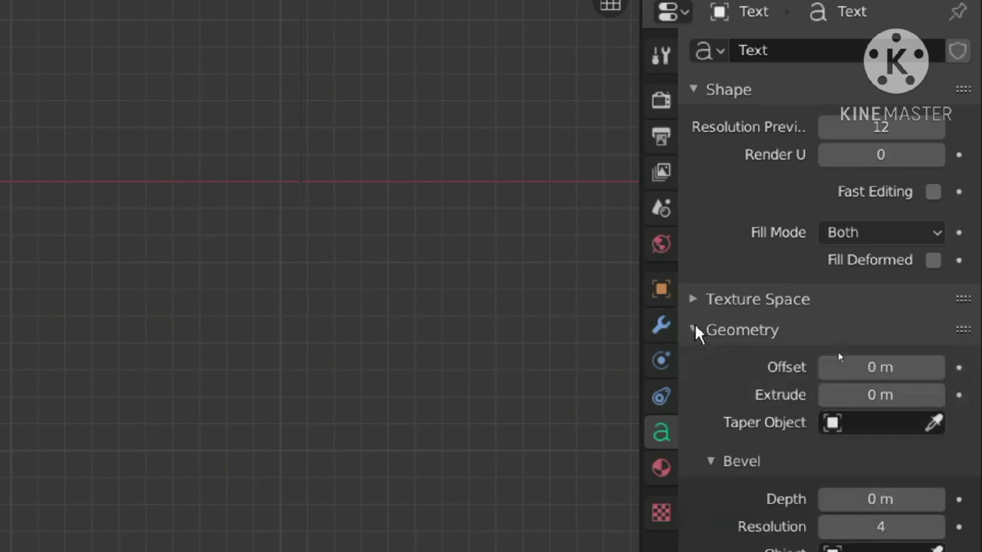
scroll(880, 390, down, 3)
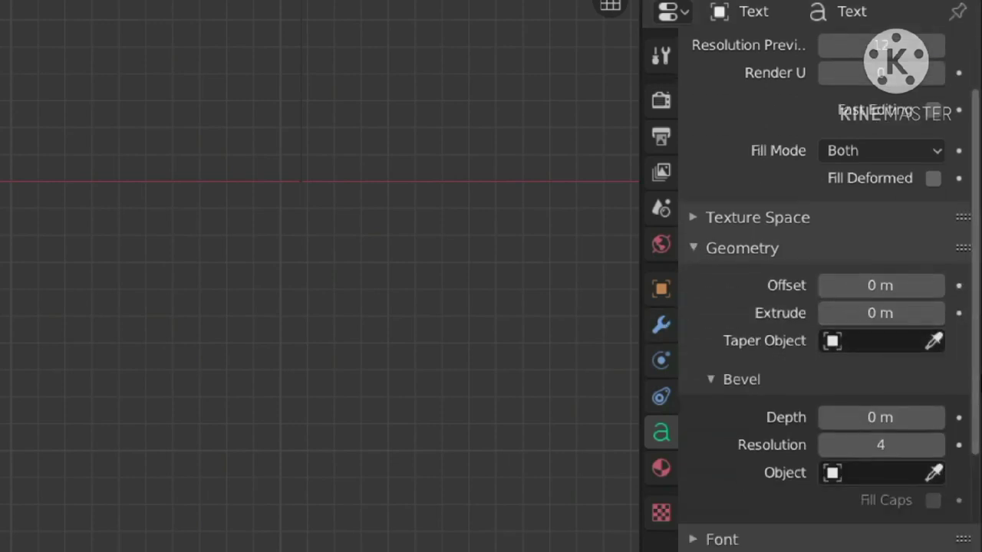
click(935, 285)
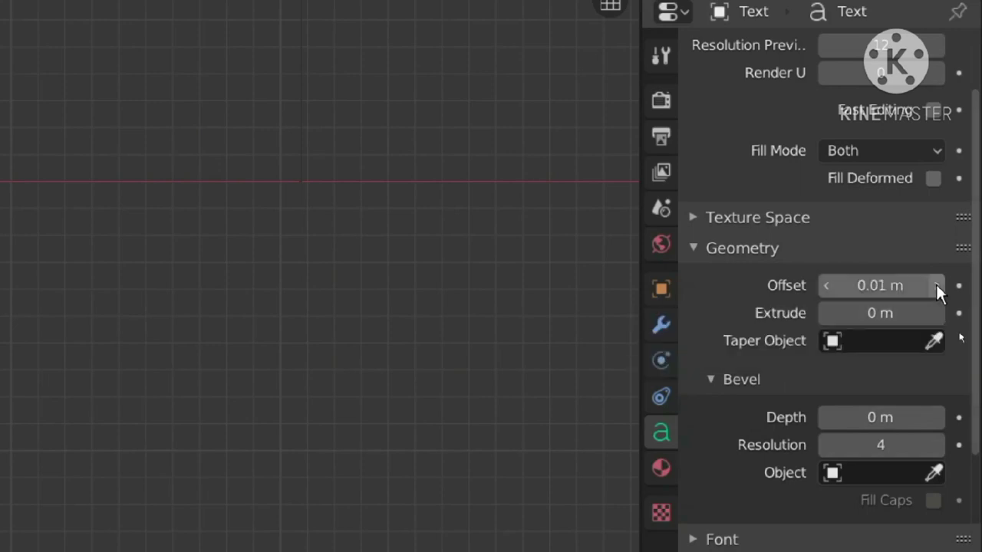
click(936, 285)
click(935, 284)
mouse_move(178, 283)
middle_down()
mouse_move(324, 284)
mouse_move(216, 301)
middle_up()
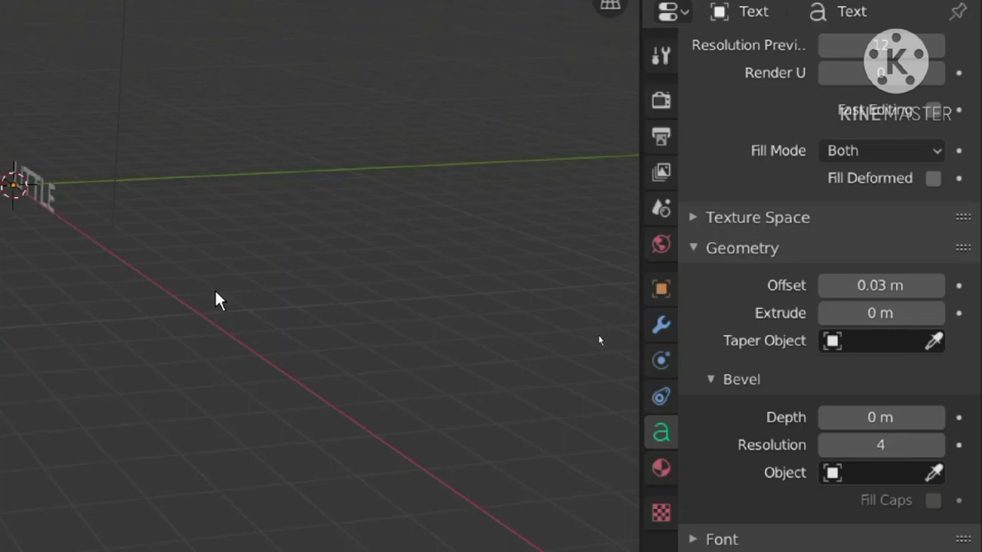
key(KP_Decimal)
mouse_move(459, 344)
shift+middle_down()
mouse_move(414, 349)
mouse_move(373, 336)
mouse_move(292, 344)
mouse_move(486, 324)
mouse_move(447, 340)
shift+middle_up()
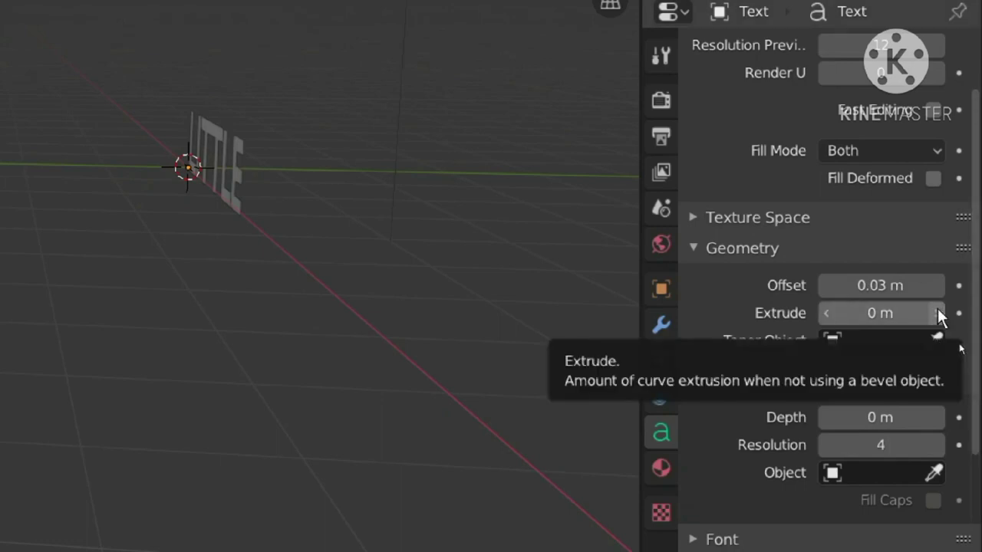
Set the extrusion to 0.04 m and the bevel depth to 0.01 m
drag(938, 315, 958, 314)
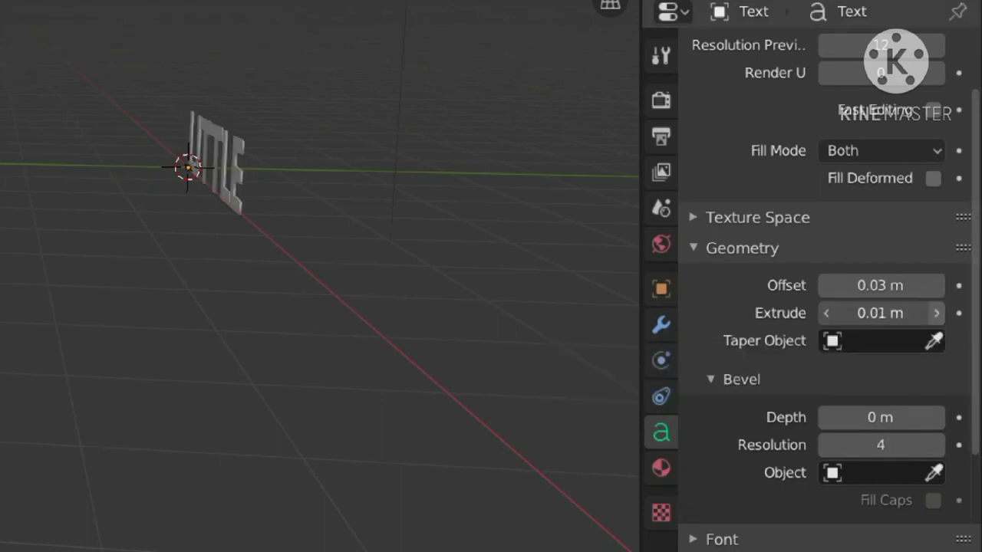
click(937, 320)
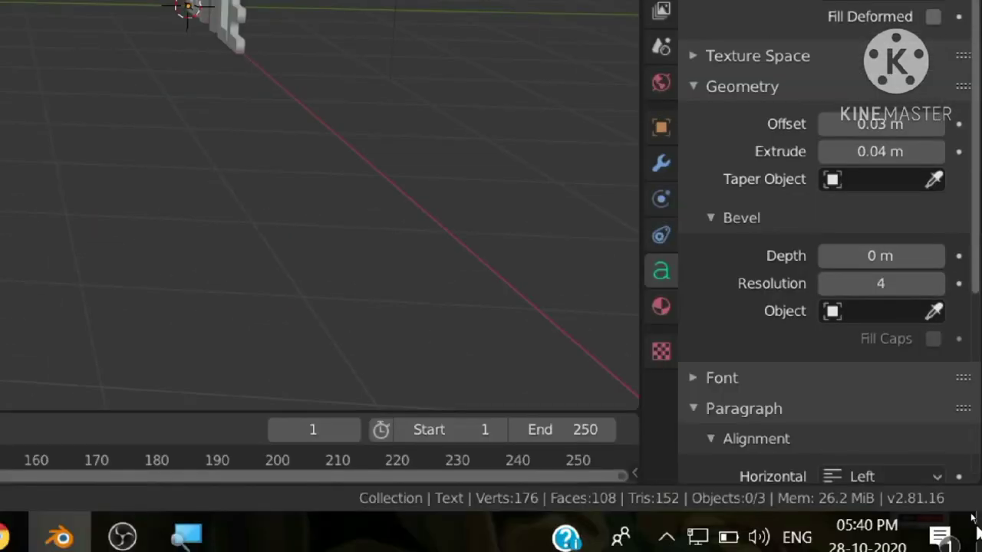
click(937, 255)
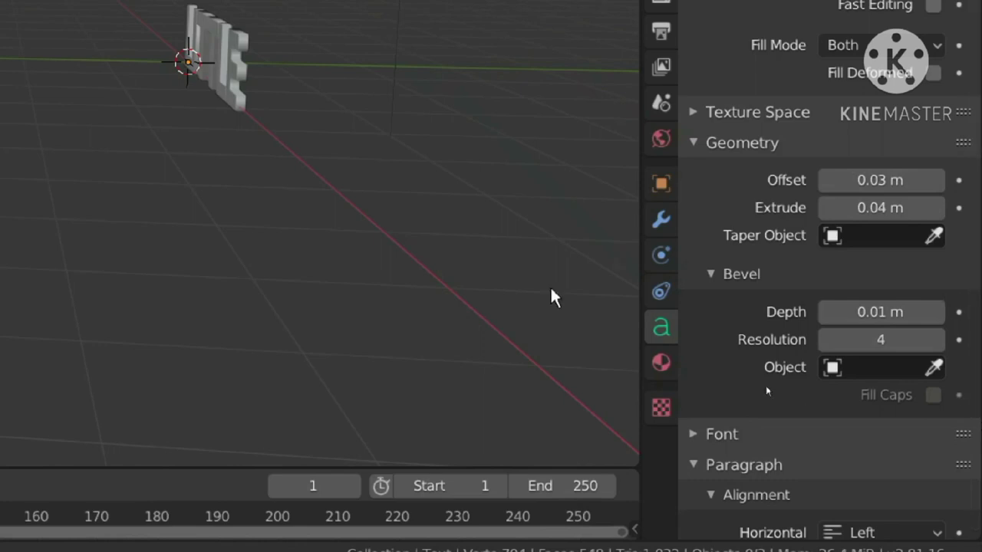
Create a new material for LITTLE and make its surface an Emission shader
click(662, 364)
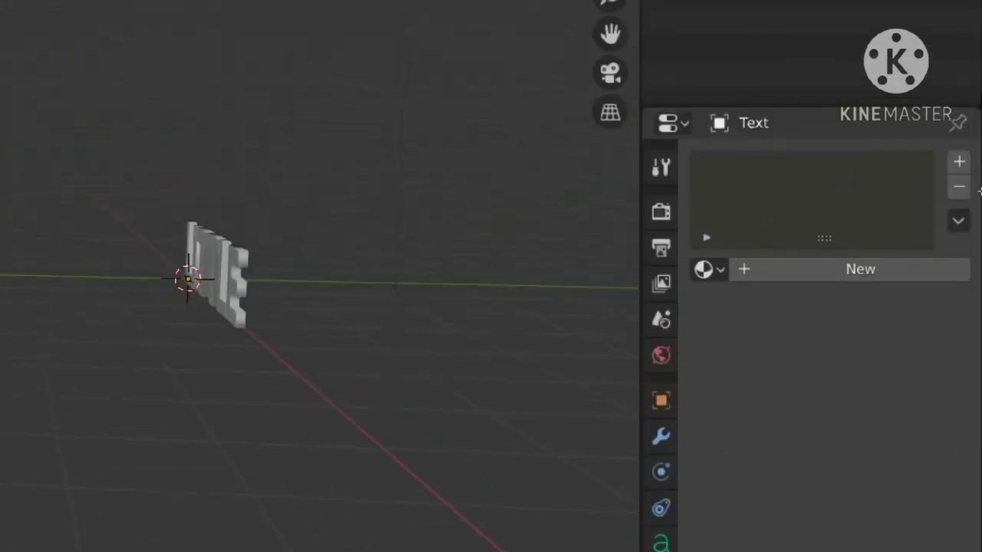
click(826, 268)
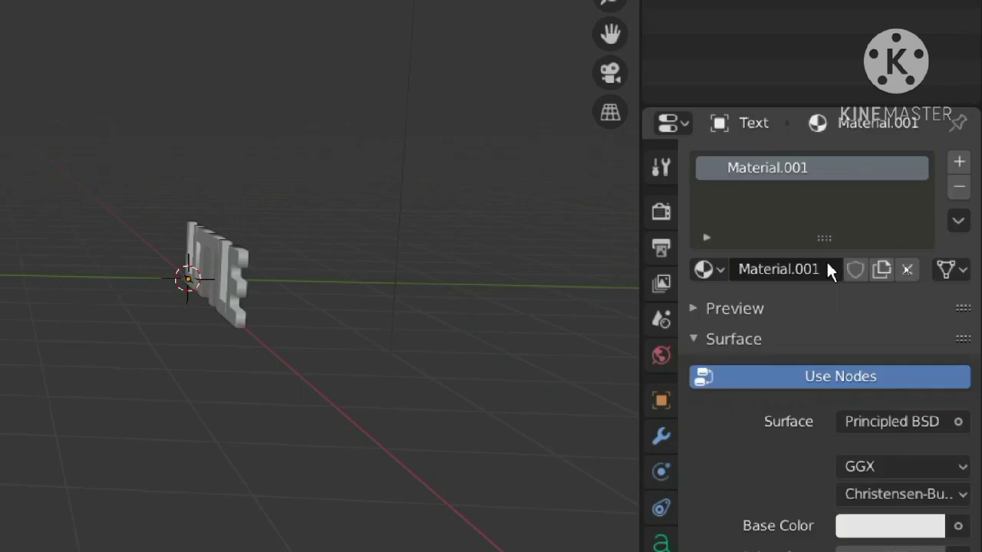
click(959, 416)
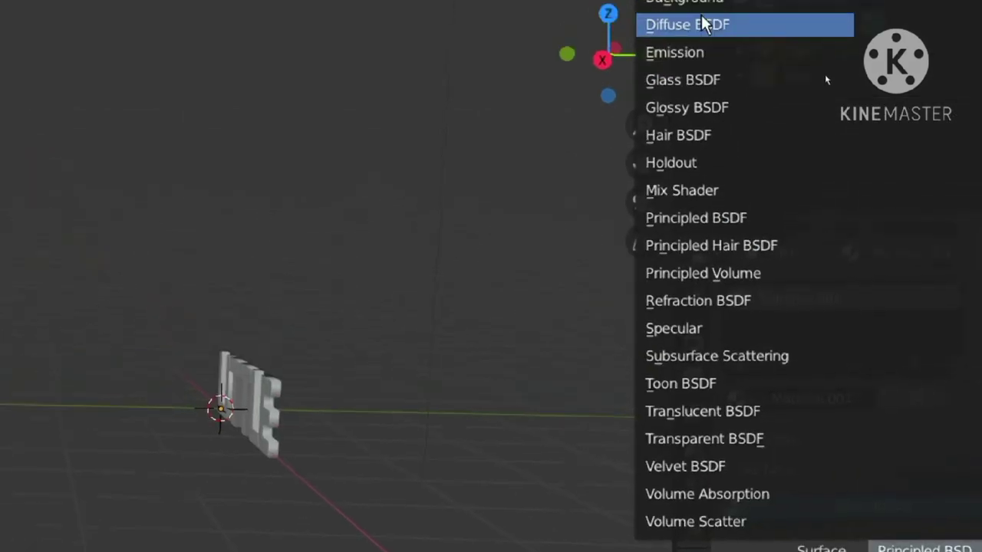
click(686, 107)
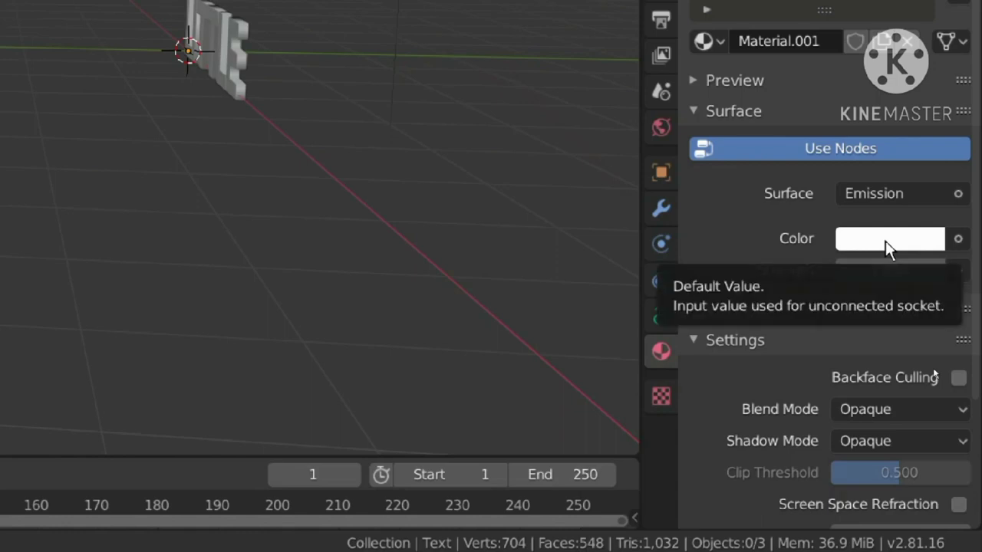
Set the emission colour to saturated blue and the strength to 2
click(885, 241)
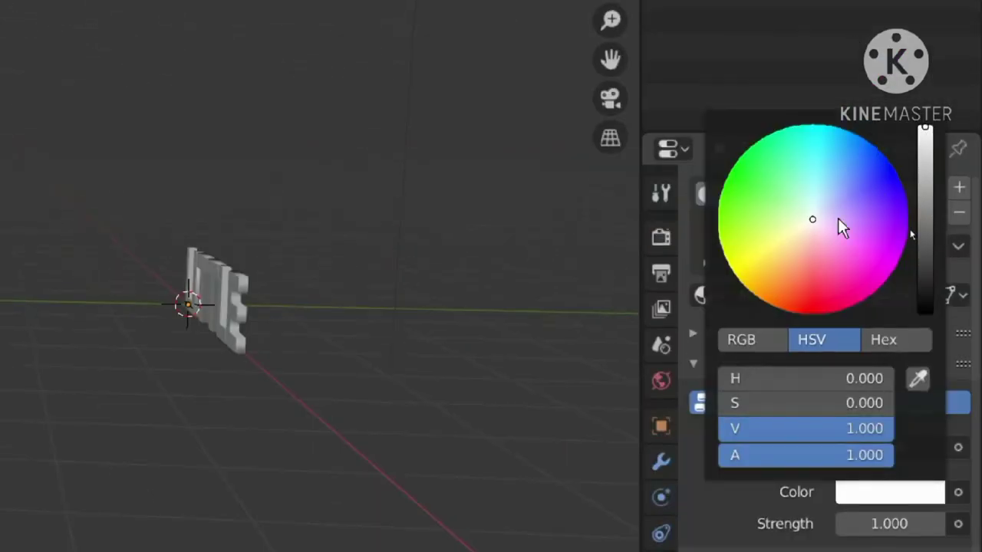
click(850, 183)
drag(850, 183, 882, 155)
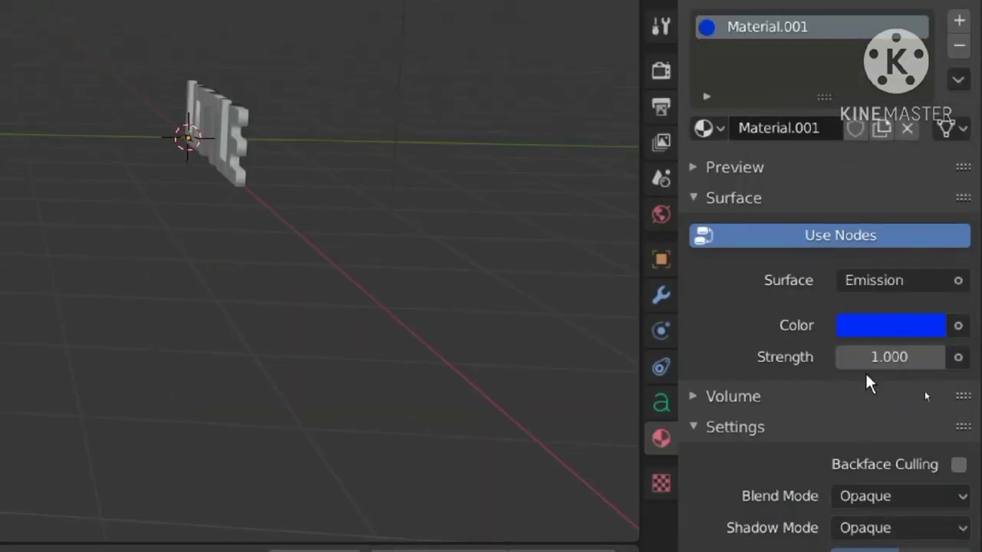
click(900, 354)
text(2)
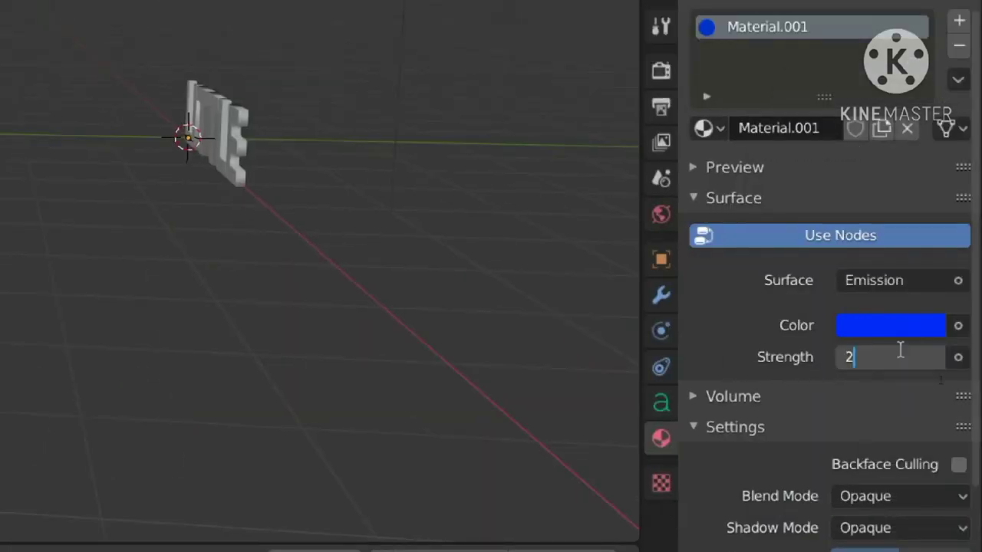
key(Return)
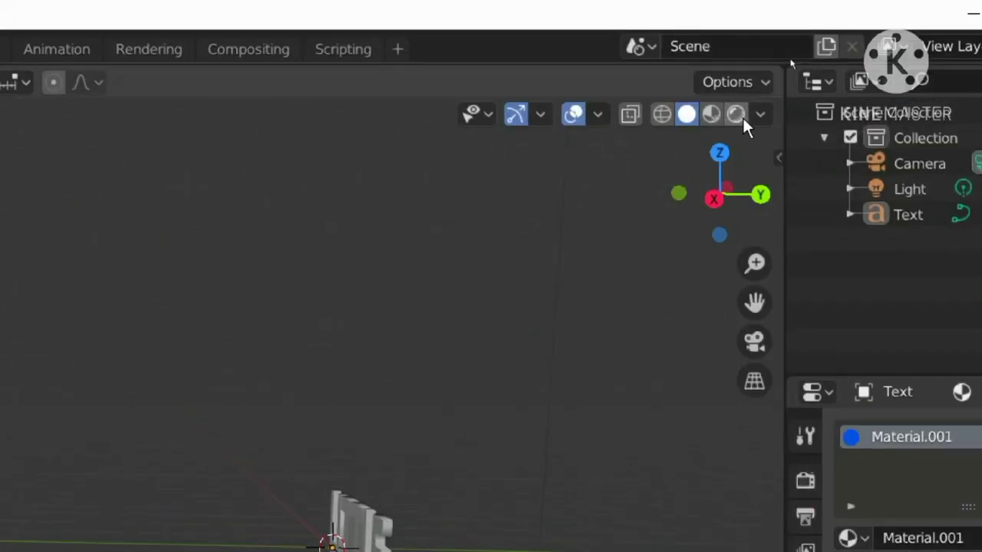
Switch to rendered shading with Eevee Bloom enabled to preview LITTLE glowing blue
click(738, 115)
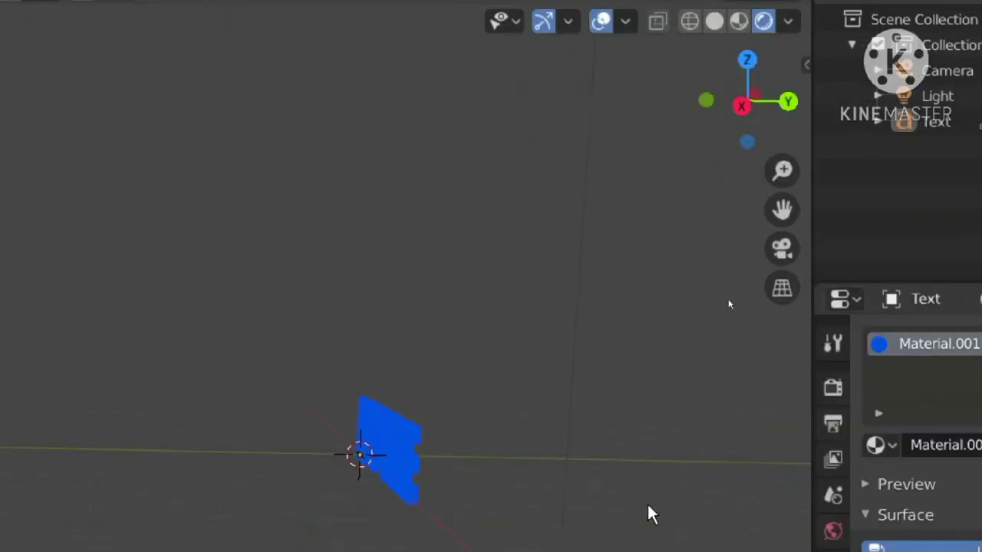
middle_drag(587, 499, 659, 490)
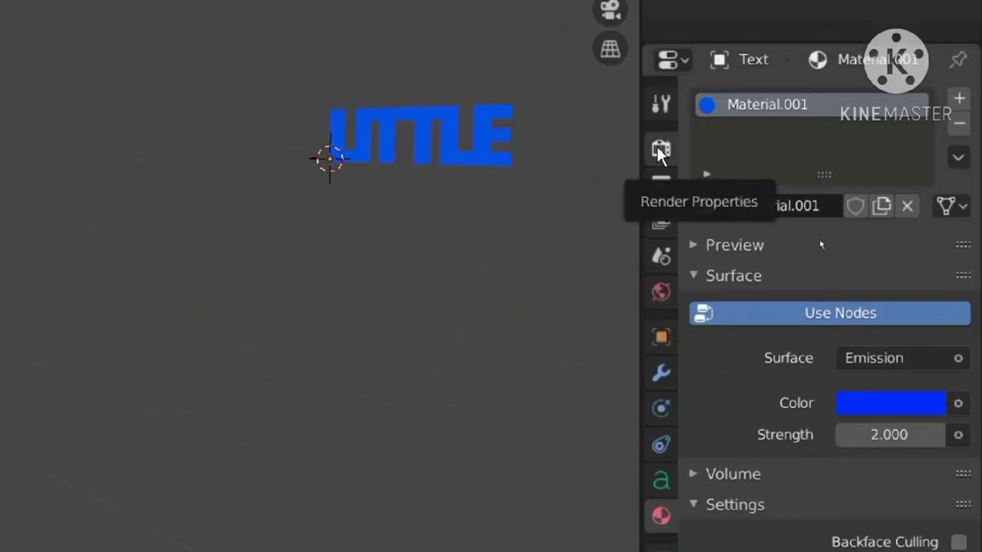
click(660, 150)
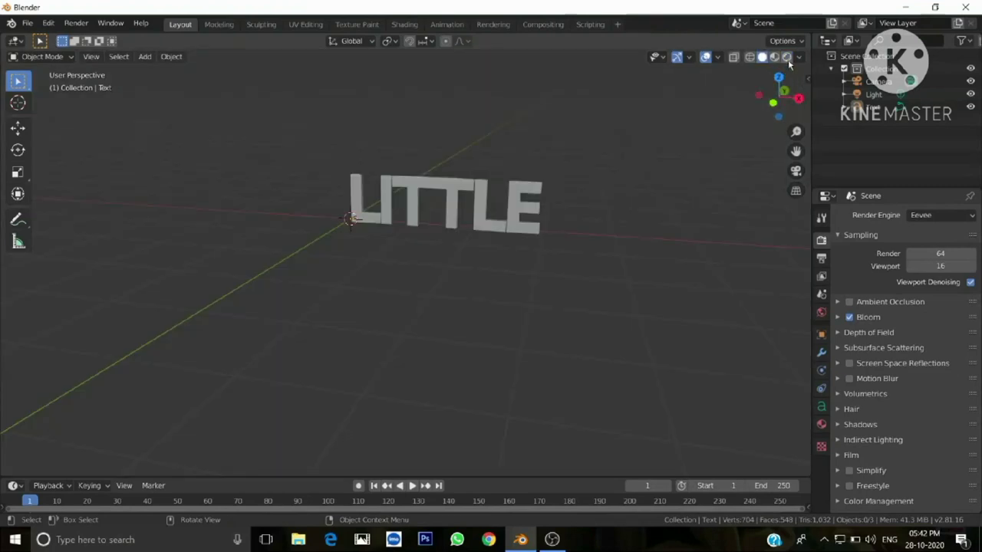
click(786, 58)
mouse_move(667, 282)
middle_down()
mouse_move(679, 276)
mouse_move(640, 266)
middle_up()
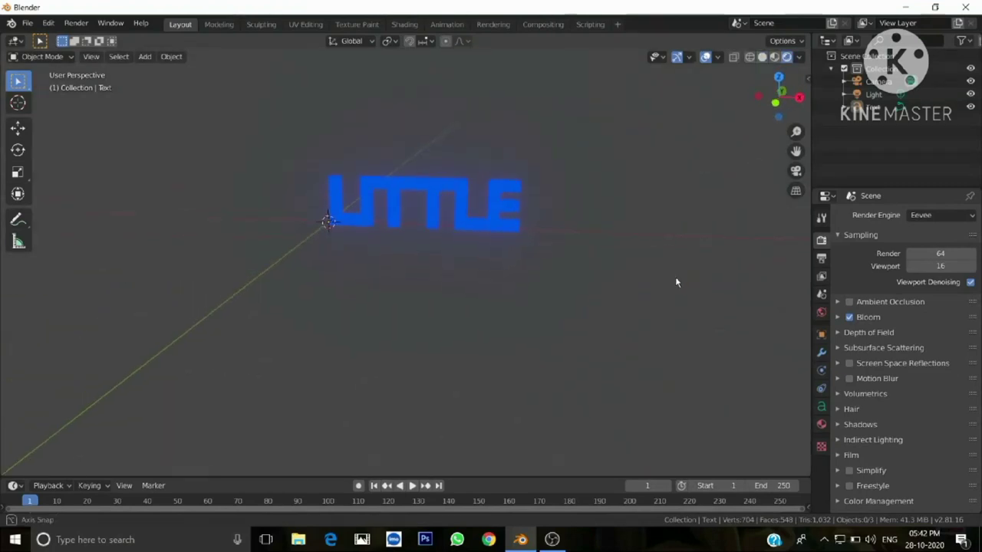
key(shift+a)
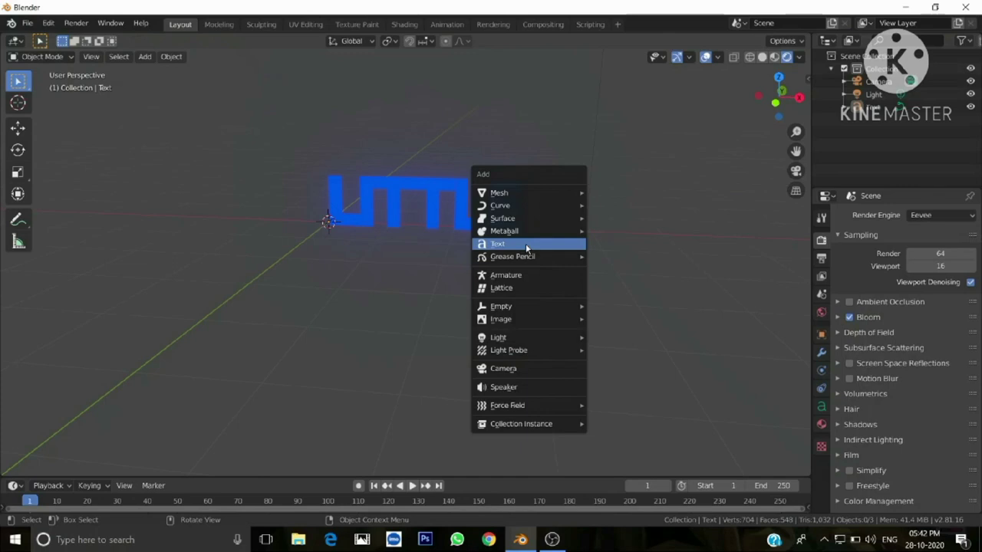
Add a second Text object rotated 90° about the X axis
click(526, 246)
key(r)
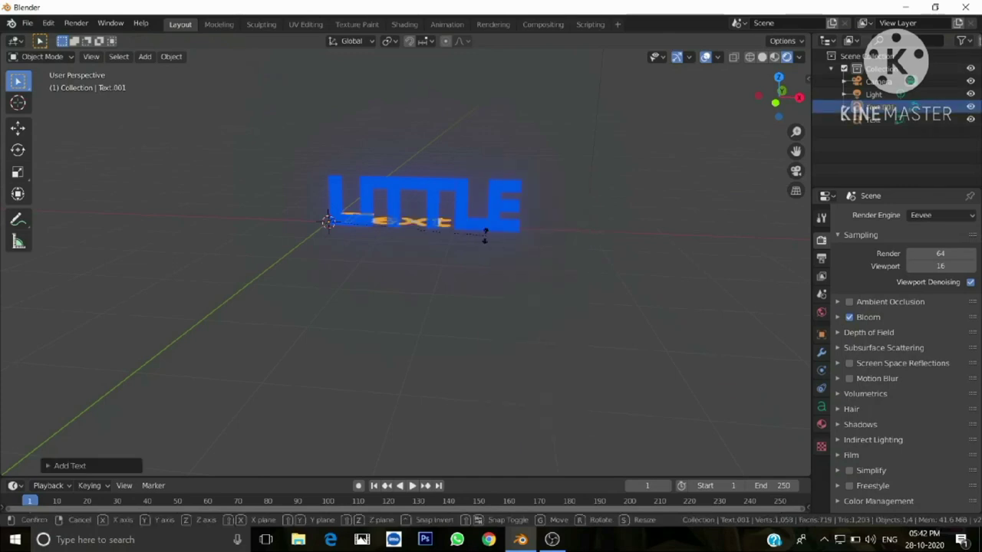
text(x)
text(90)
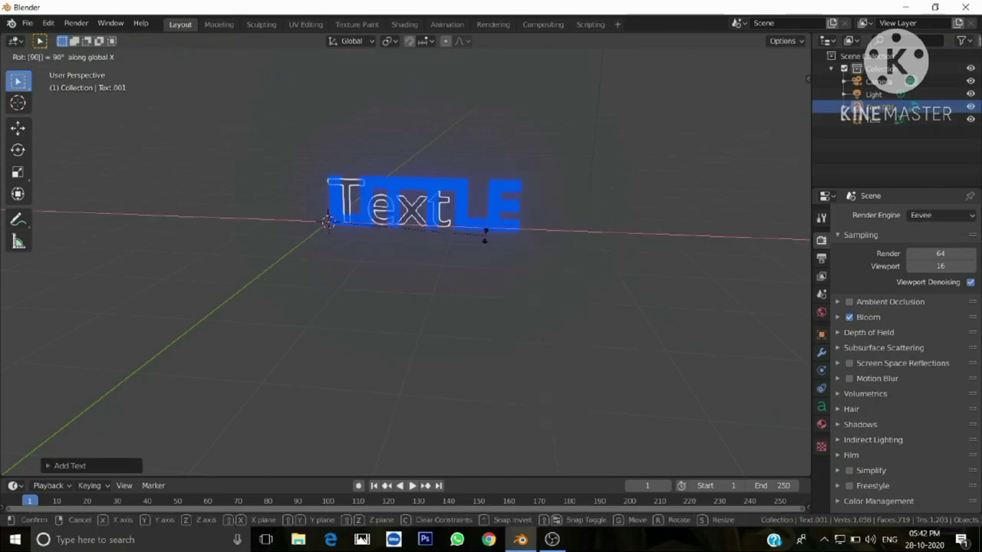
key(Return)
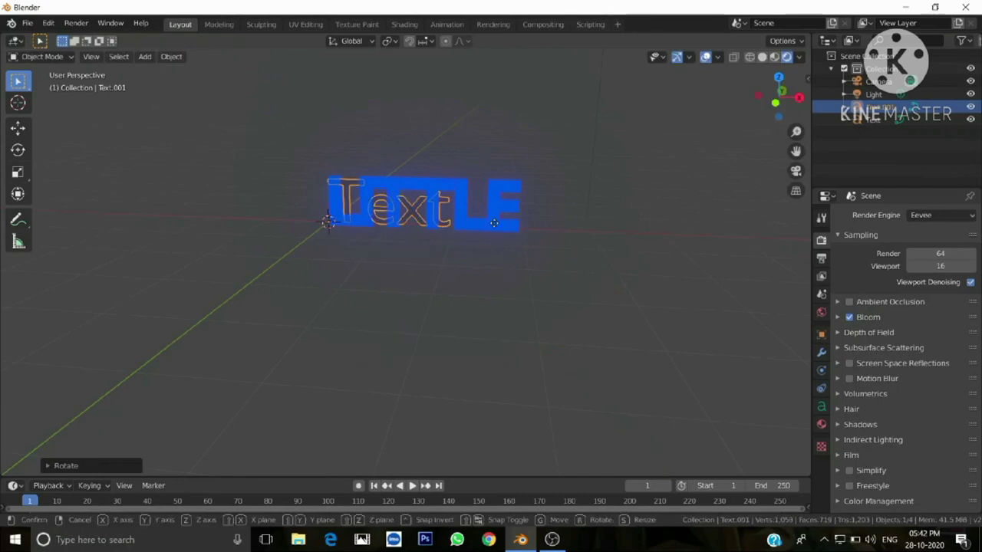
Move the new text about 3.7 m along X to sit right of LITTLE
key(g)
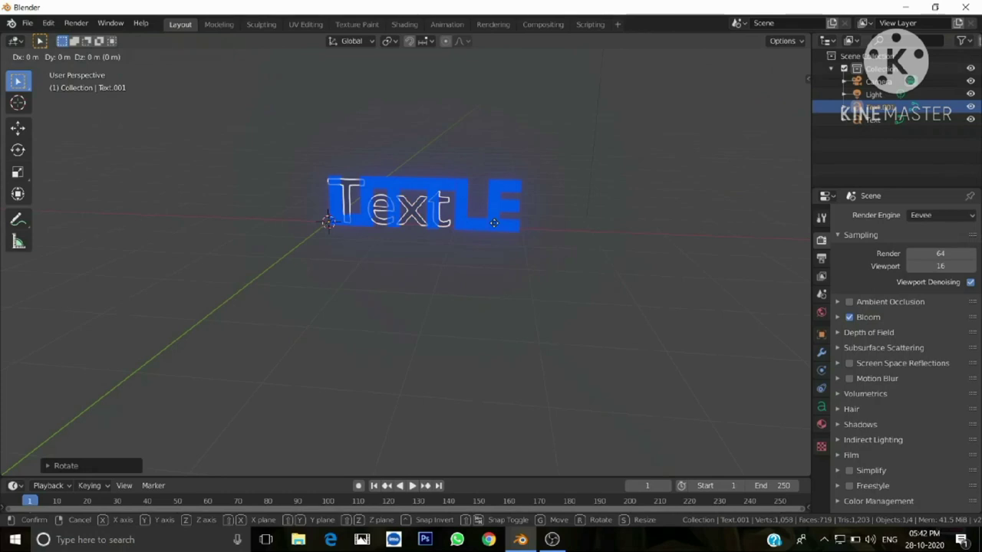
key(x)
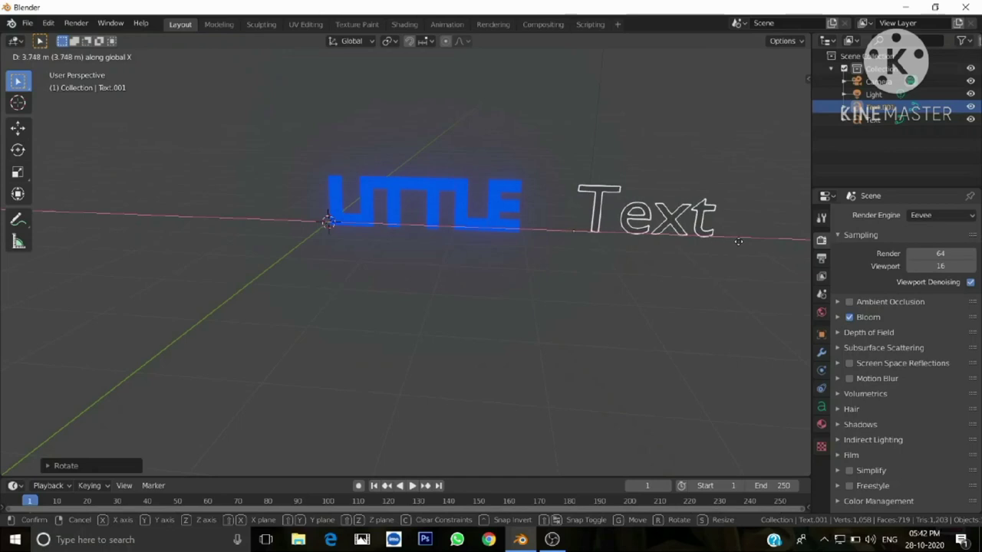
click(713, 270)
middle_drag(711, 311, 697, 268)
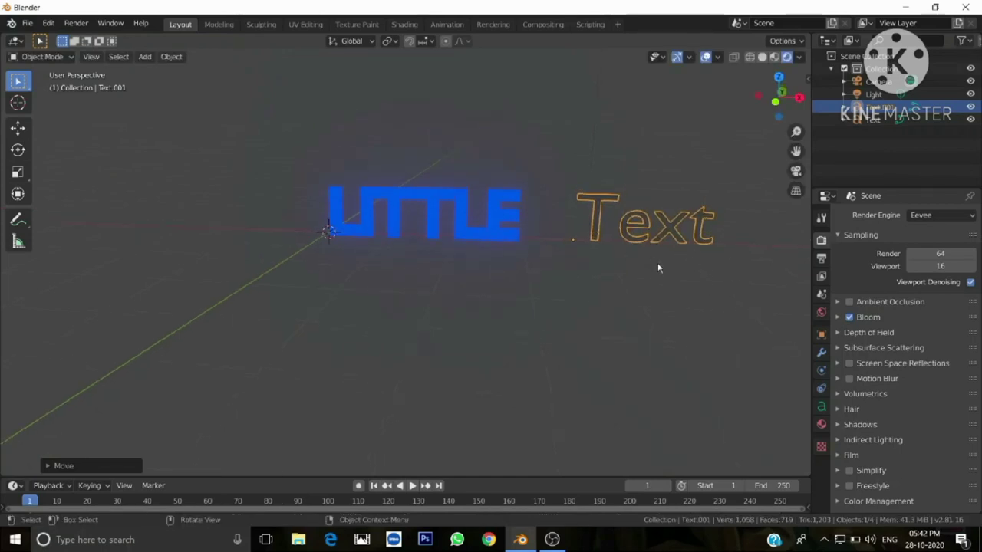
Retype the second text as 'KITE' in front view, then orbit to see both words in perspective
key(Tab)
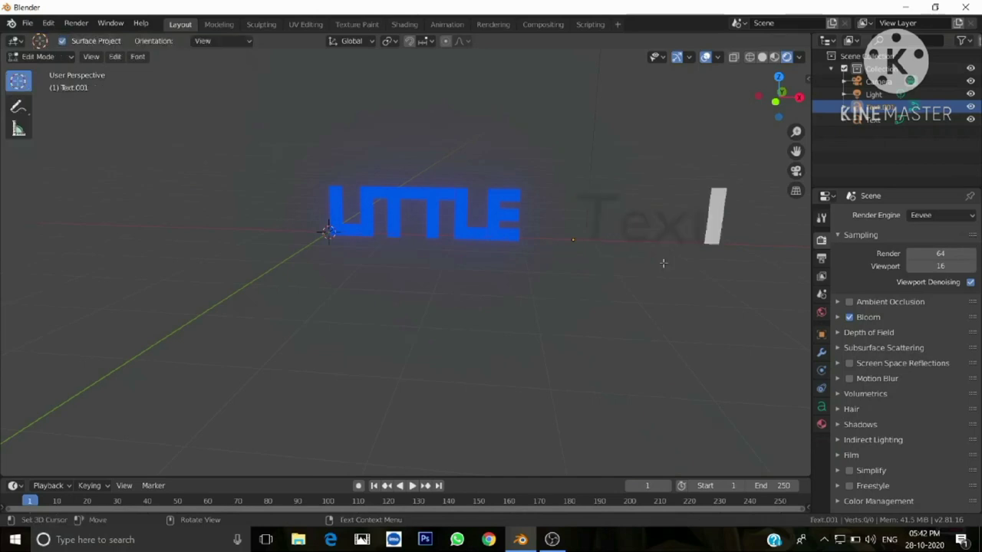
key(BackSpace)
key(BackSpace)
key(BackSpace)
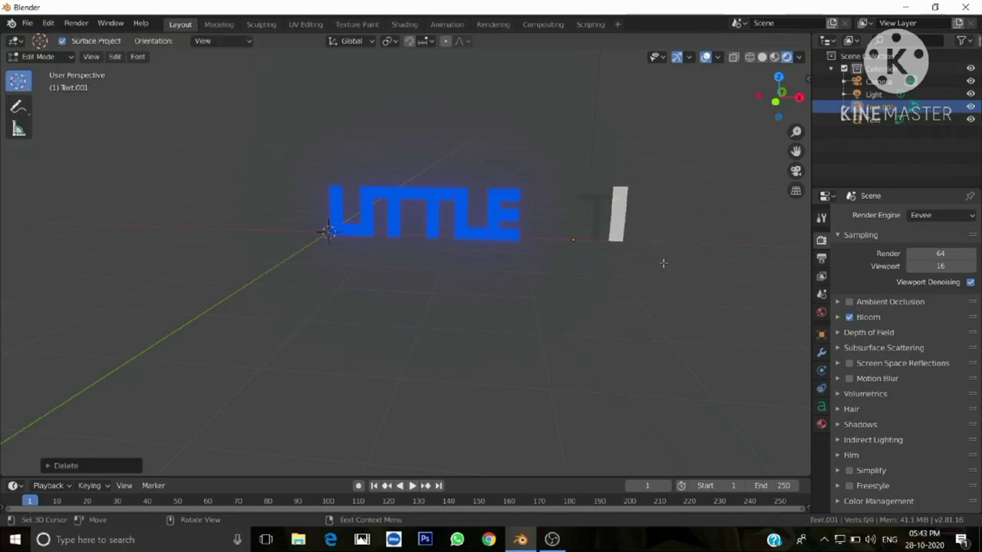
key(BackSpace)
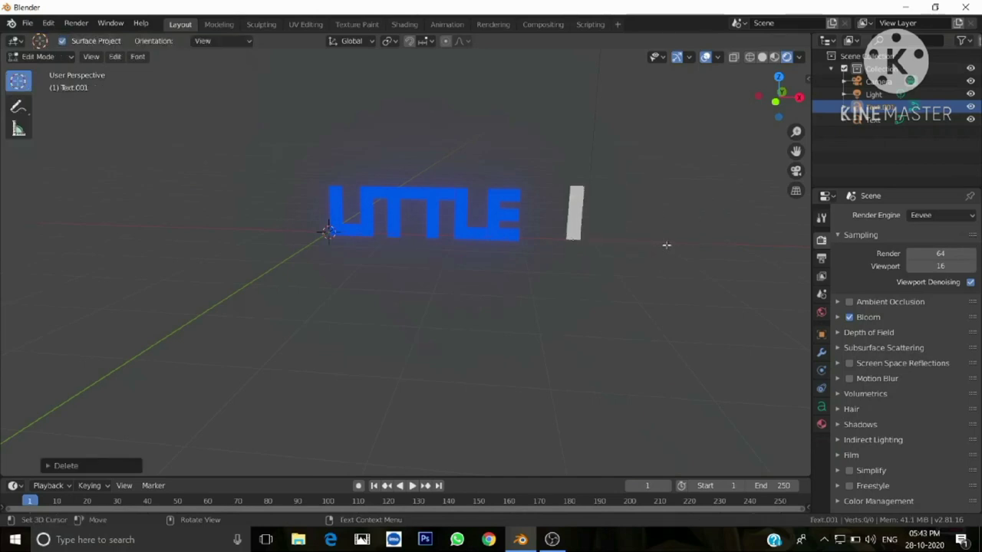
key(KP_1)
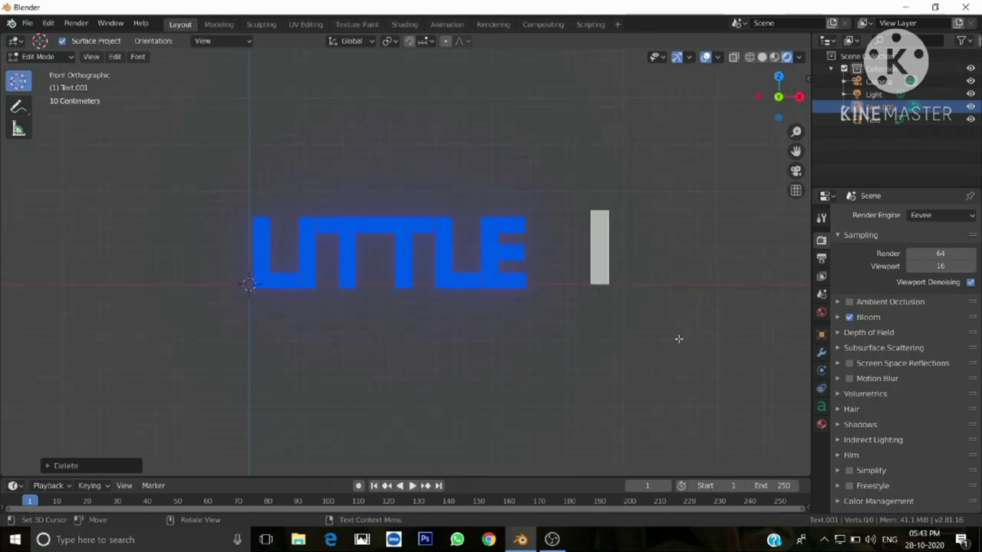
shift+middle_drag(675, 340, 526, 332)
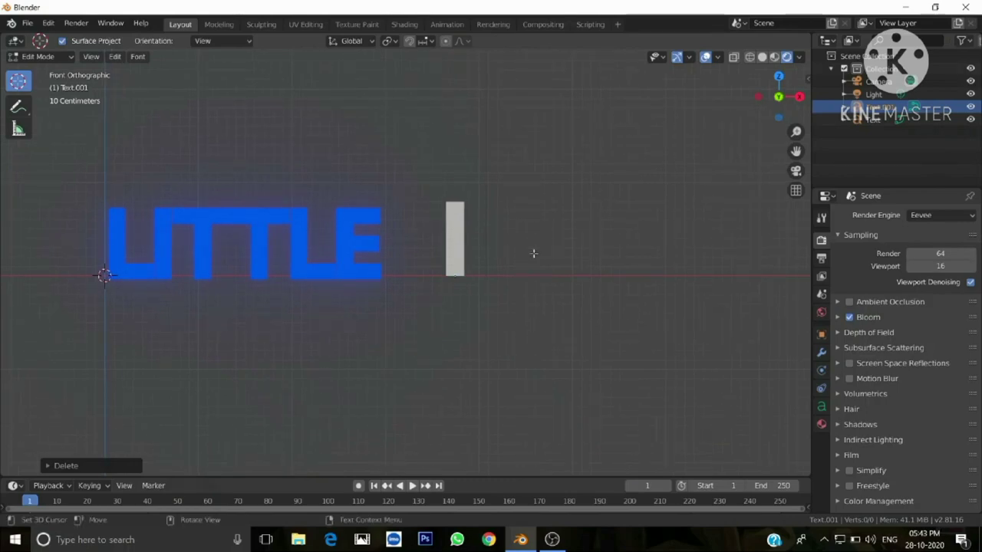
text(KITE)
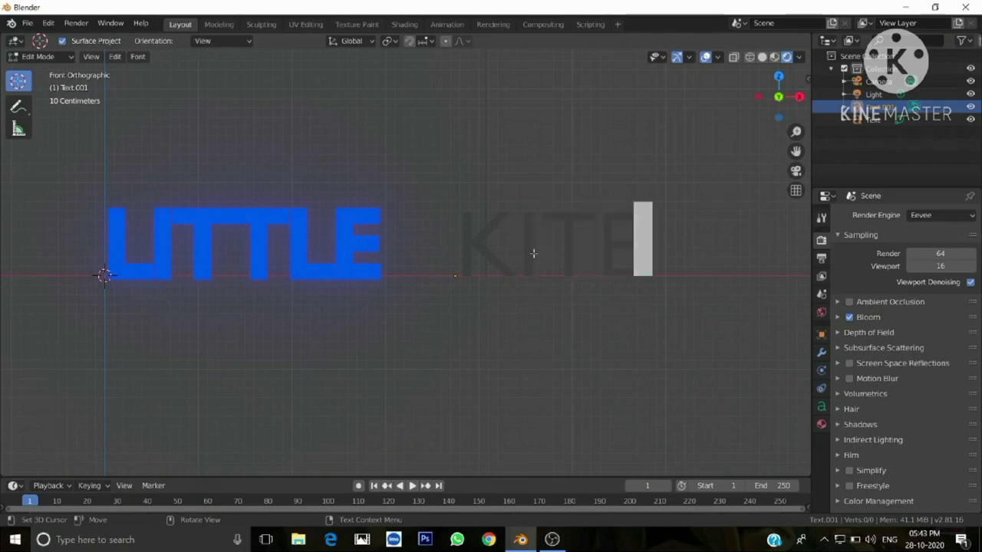
key(Tab)
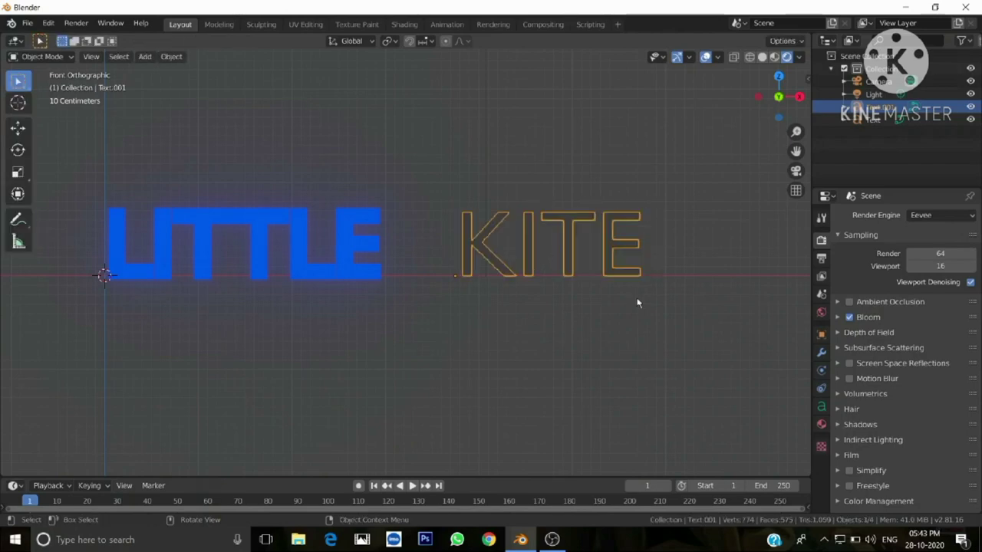
middle_drag(788, 378, 642, 381)
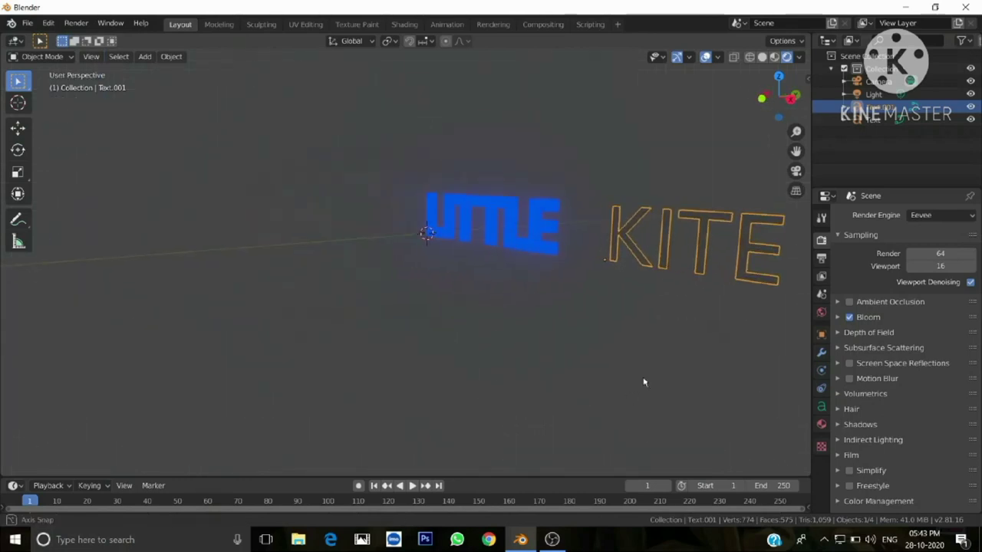
mouse_move(706, 384)
middle_down()
mouse_move(550, 383)
mouse_move(554, 359)
middle_up()
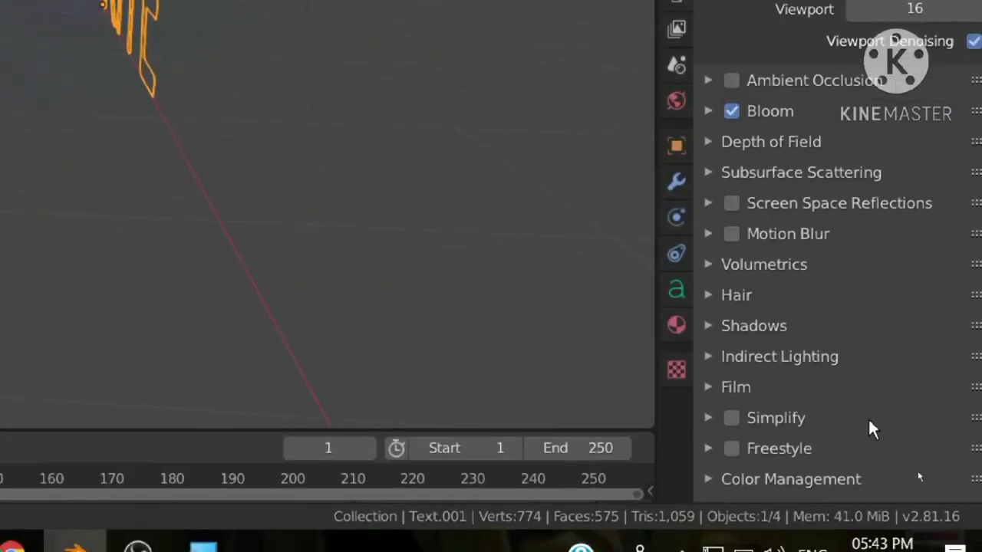
Give the KITE text a new Material.002 using a white Emission shader at strength 2
click(680, 326)
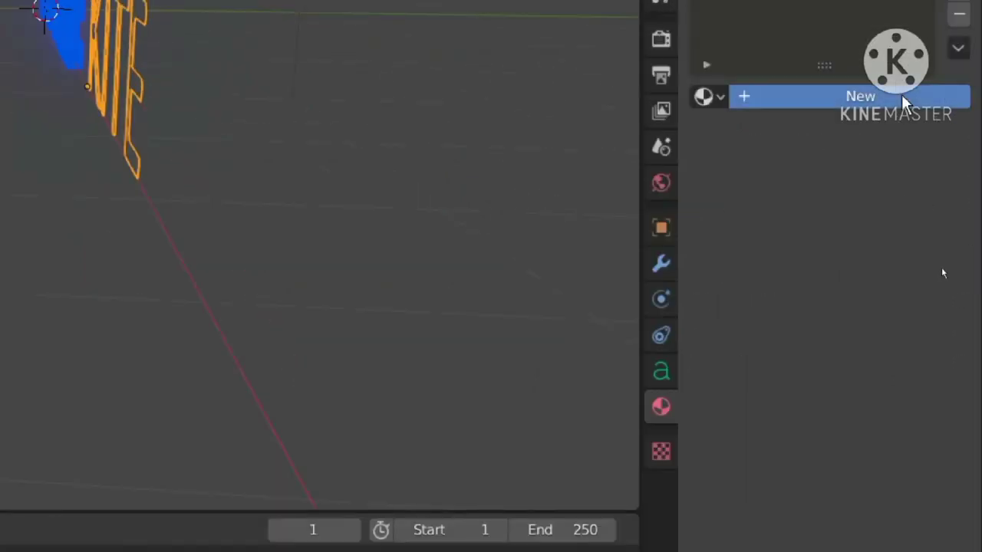
click(903, 99)
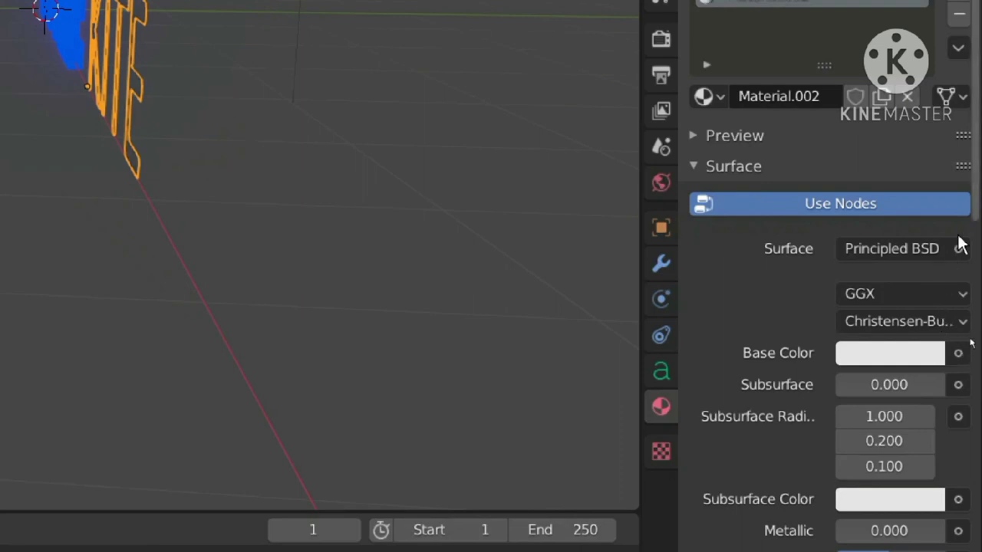
click(960, 247)
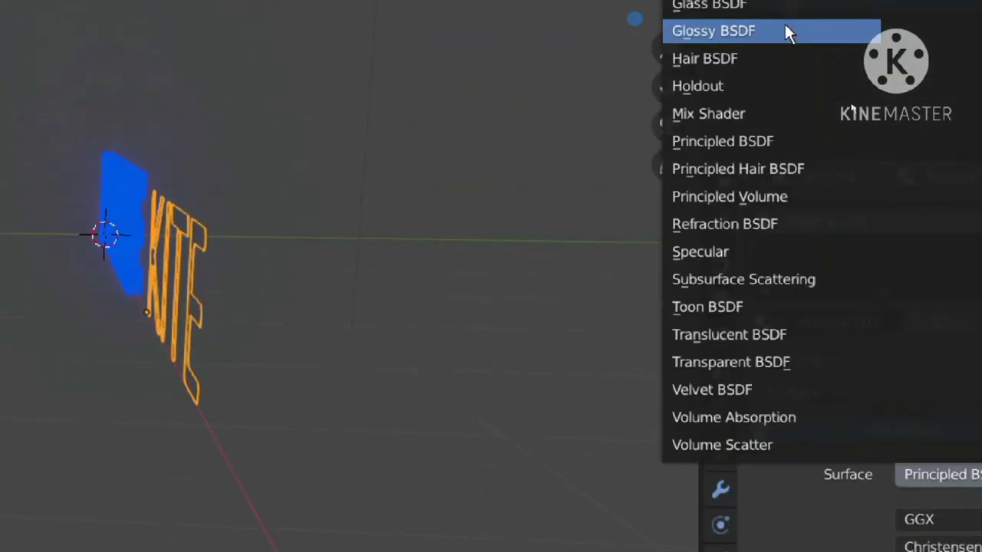
click(729, 48)
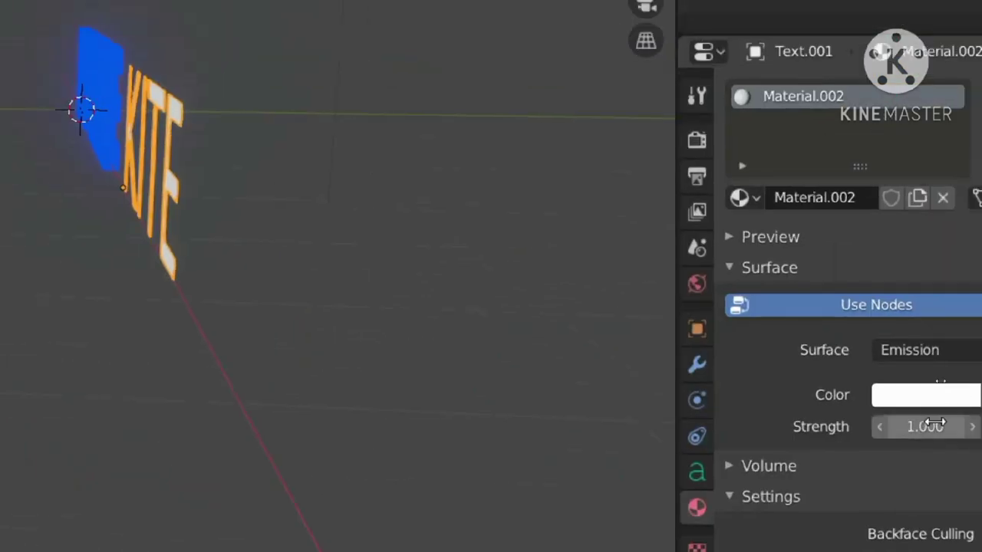
click(934, 426)
text(2)
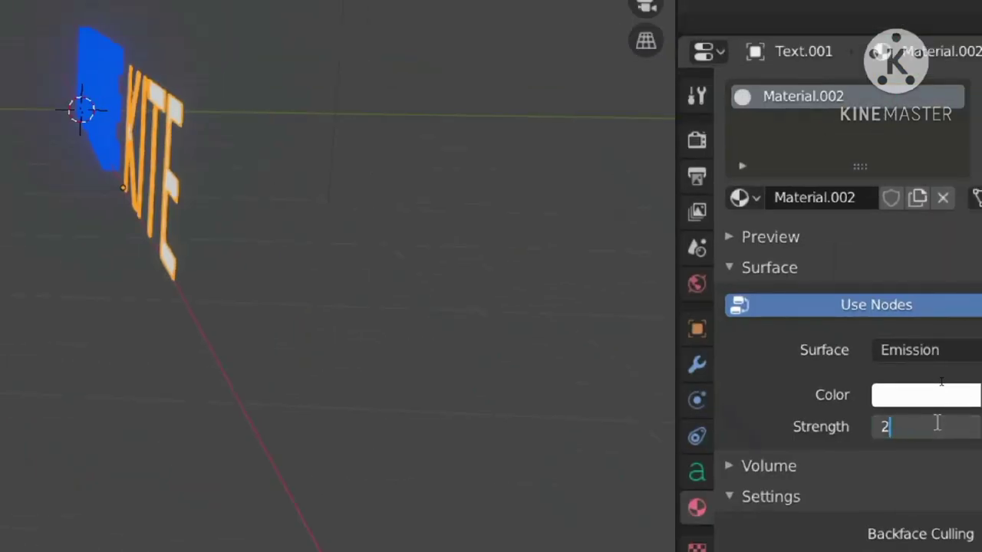
key(Return)
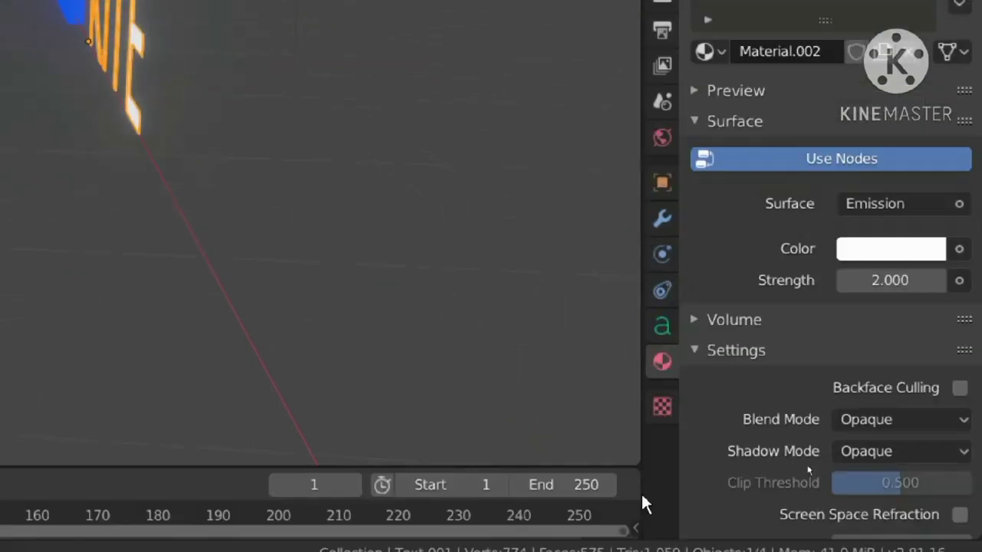
Raise the KITE text's geometry Offset to 0.03 m and Extrude to 0.04 m
click(662, 329)
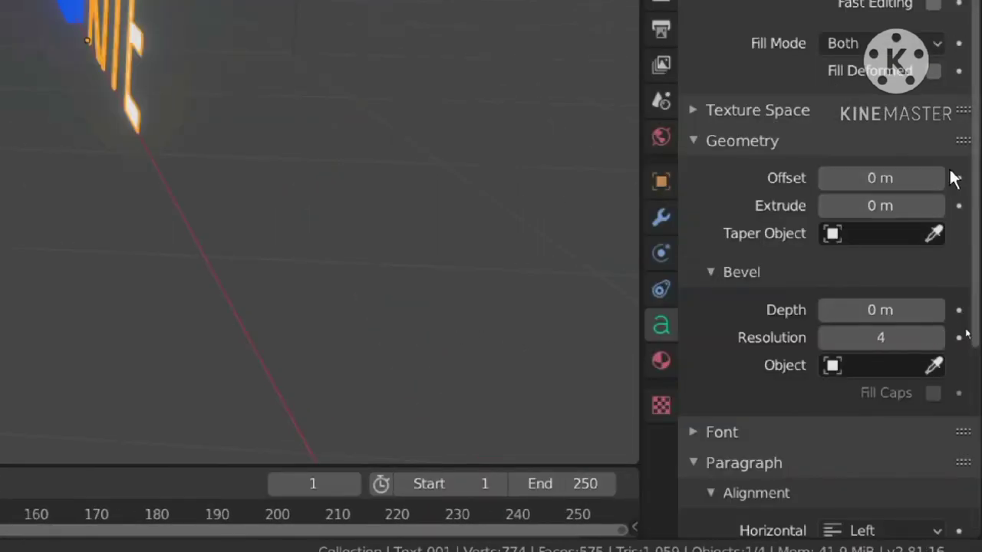
click(938, 178)
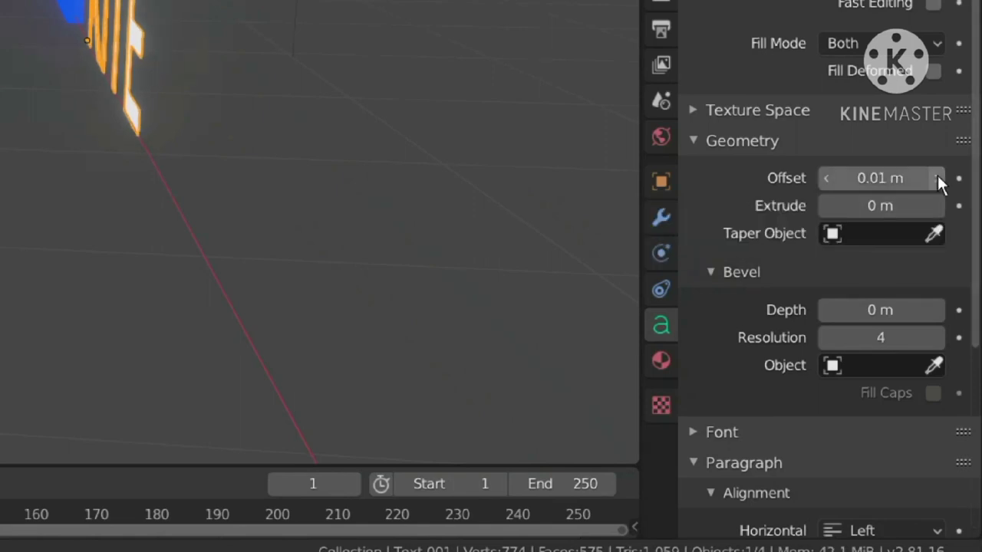
click(939, 179)
click(938, 178)
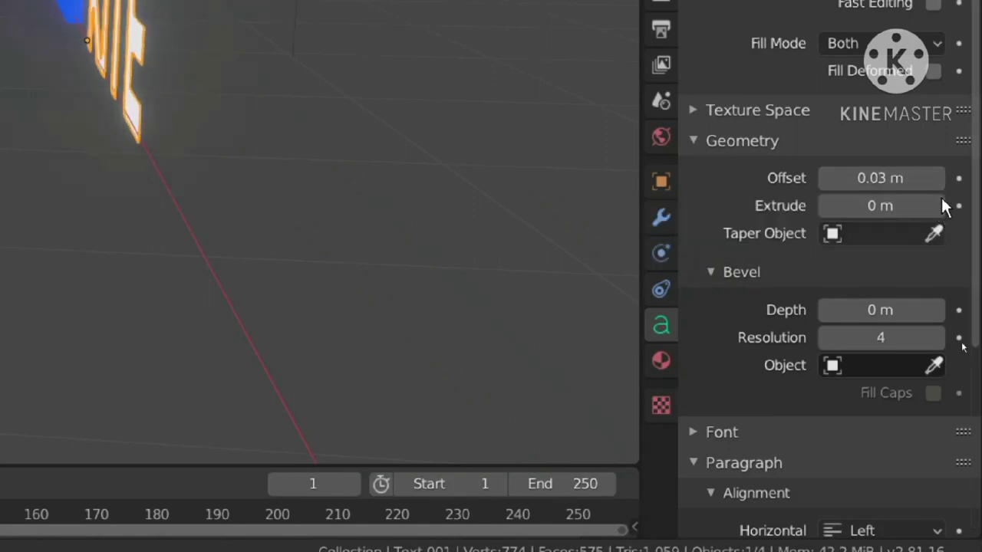
click(936, 204)
click(936, 205)
click(936, 205)
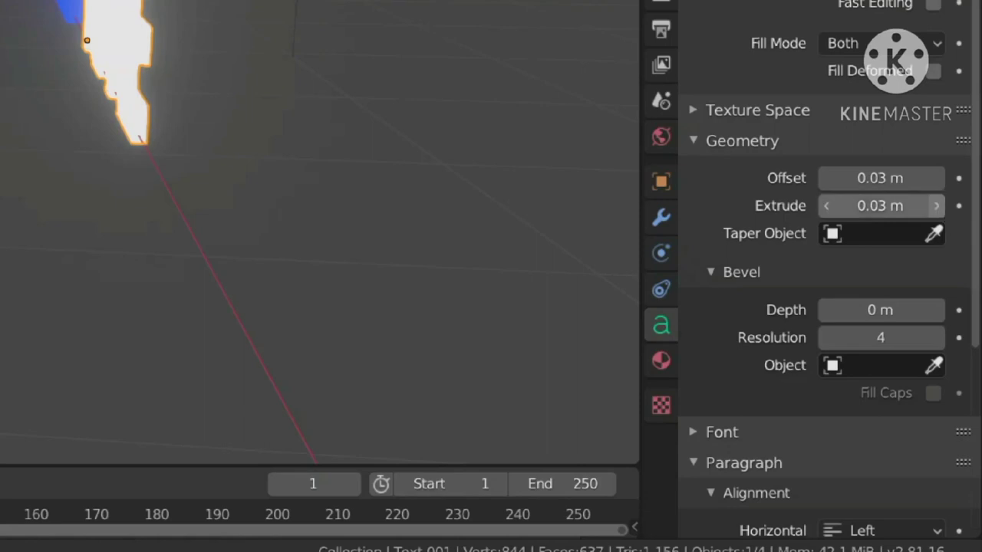
click(936, 205)
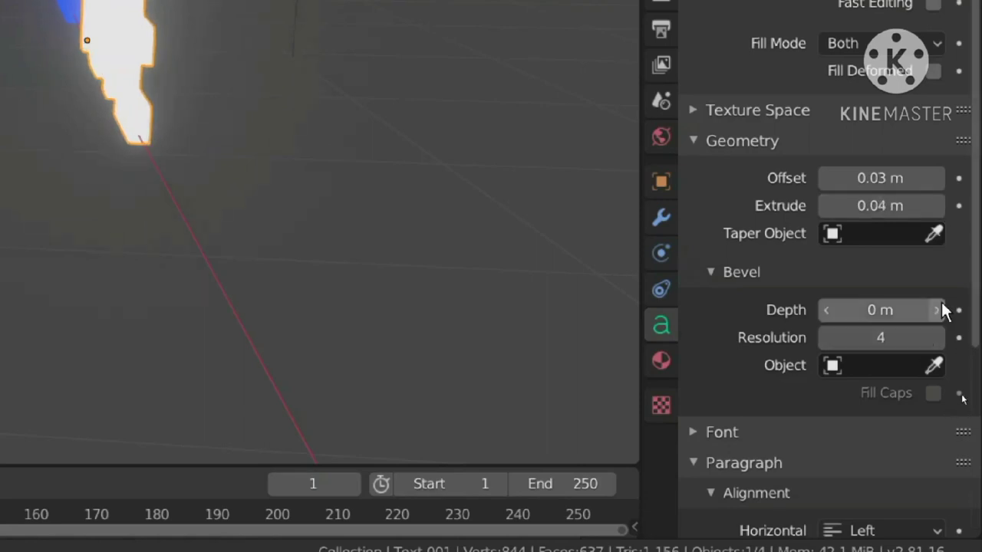
Add a 0.01 m bevel depth to the KITE text
click(936, 310)
scroll(184, 276, down, 3)
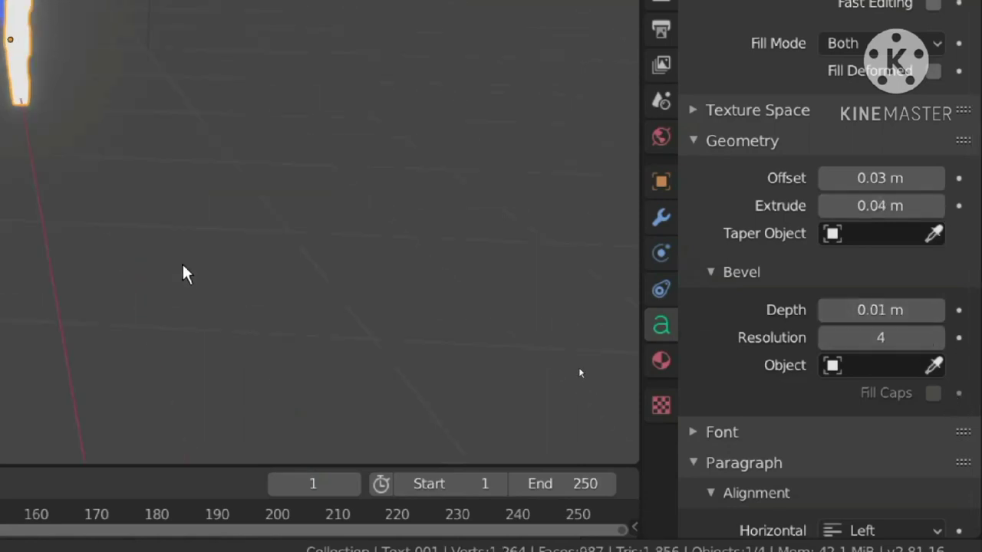
scroll(164, 250, up, 2)
scroll(164, 250, up, 2)
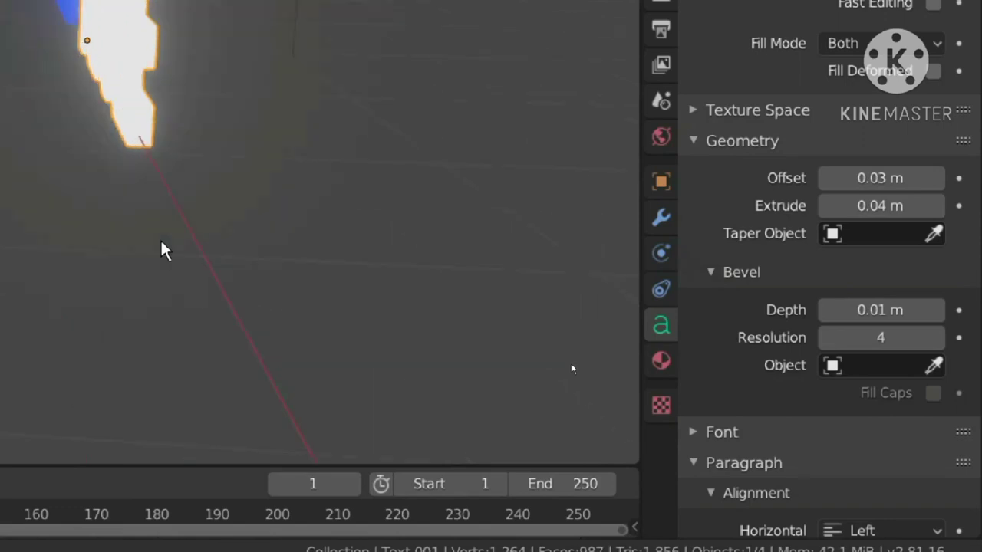
scroll(234, 247, up, 2)
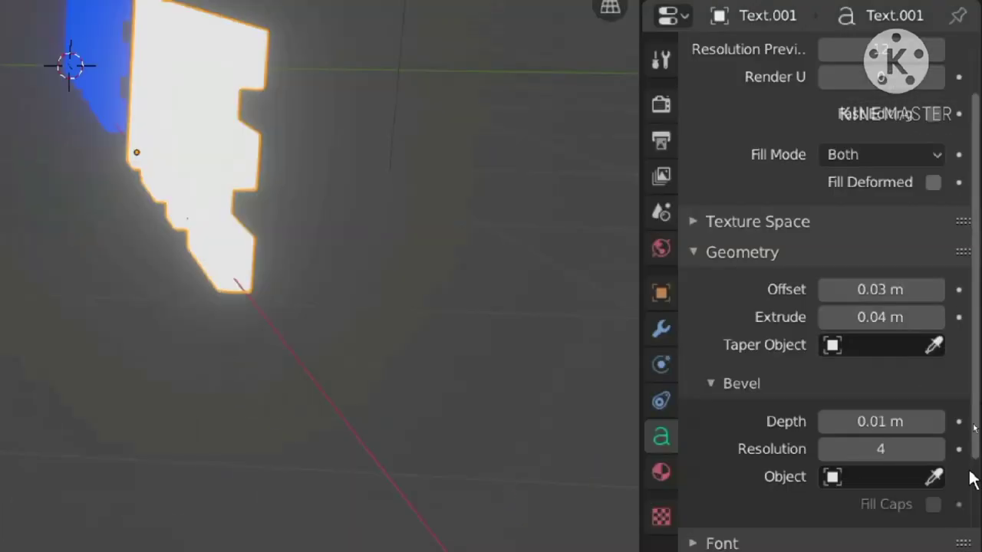
click(658, 106)
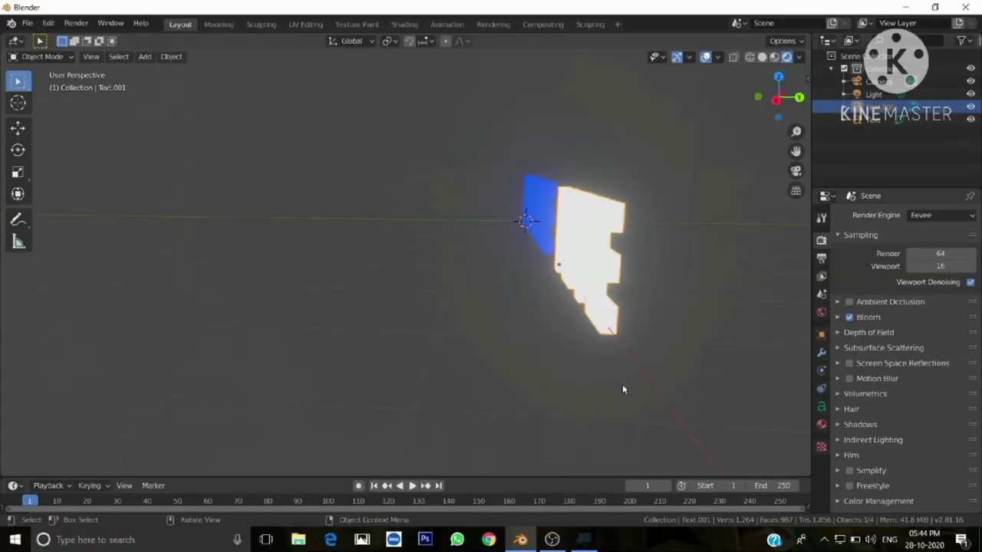
Orbit and pan the view to see LITTLE and KITE from the front
middle_drag(614, 383, 663, 384)
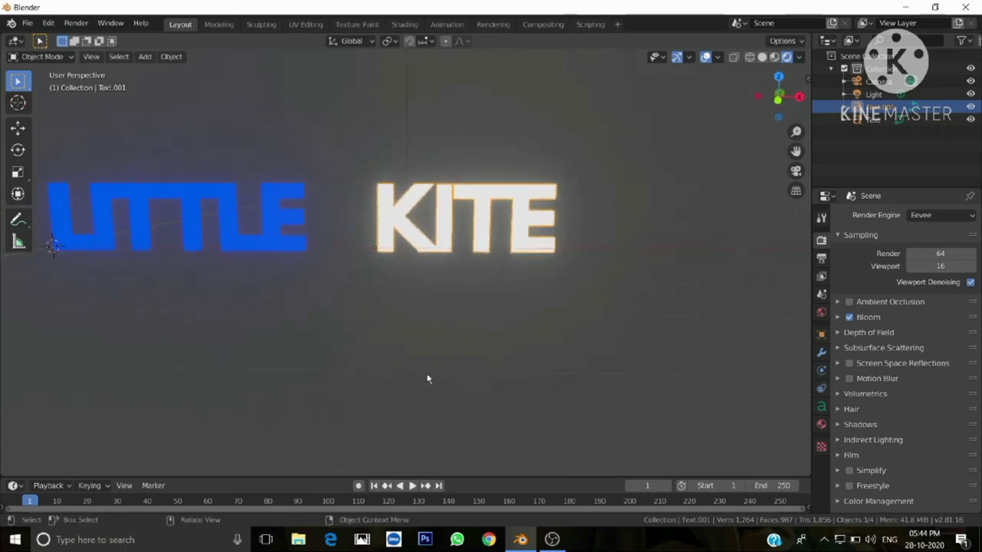
shift+middle_drag(427, 378, 537, 375)
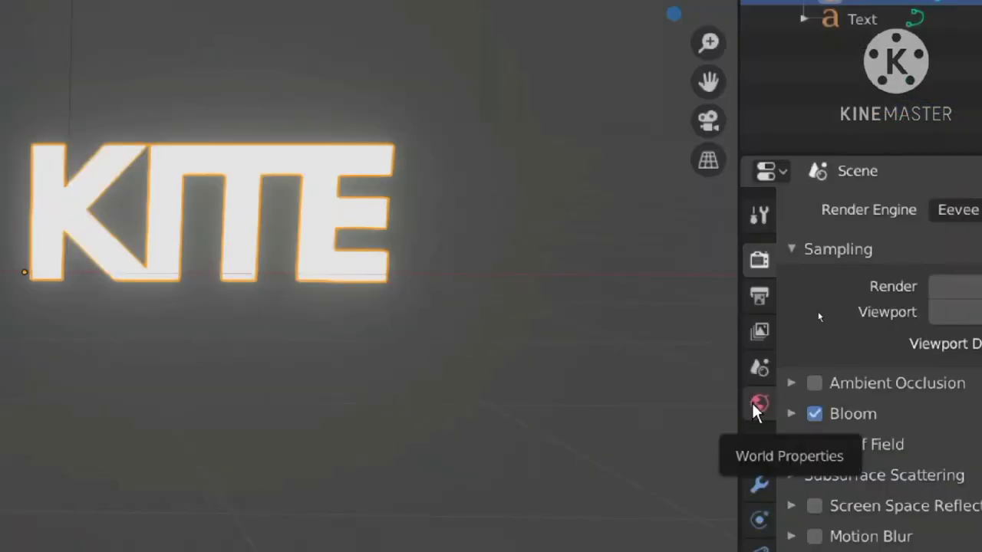
Set the World surface colour's value to 0 for a black background
click(755, 410)
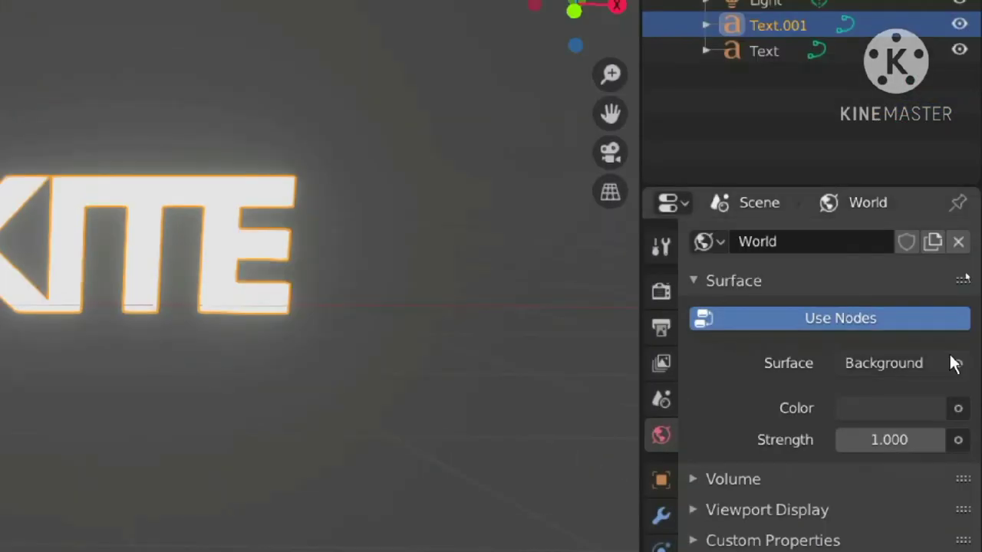
click(904, 409)
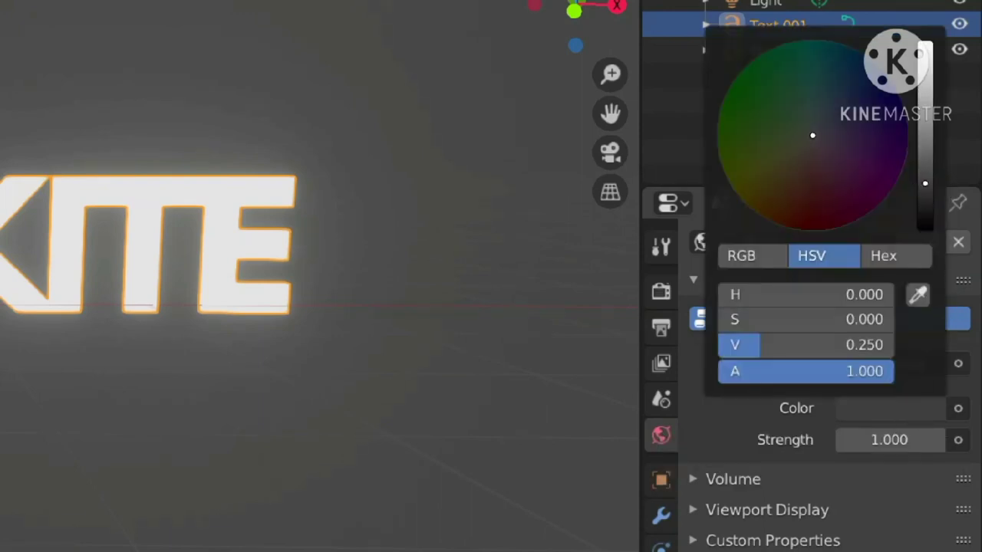
drag(924, 187, 925, 227)
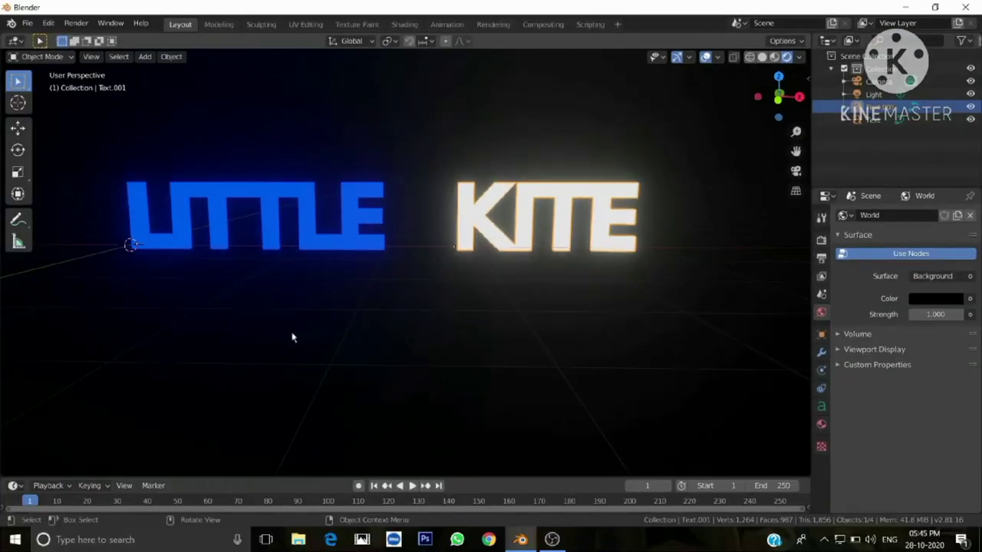
middle_drag(348, 328, 343, 328)
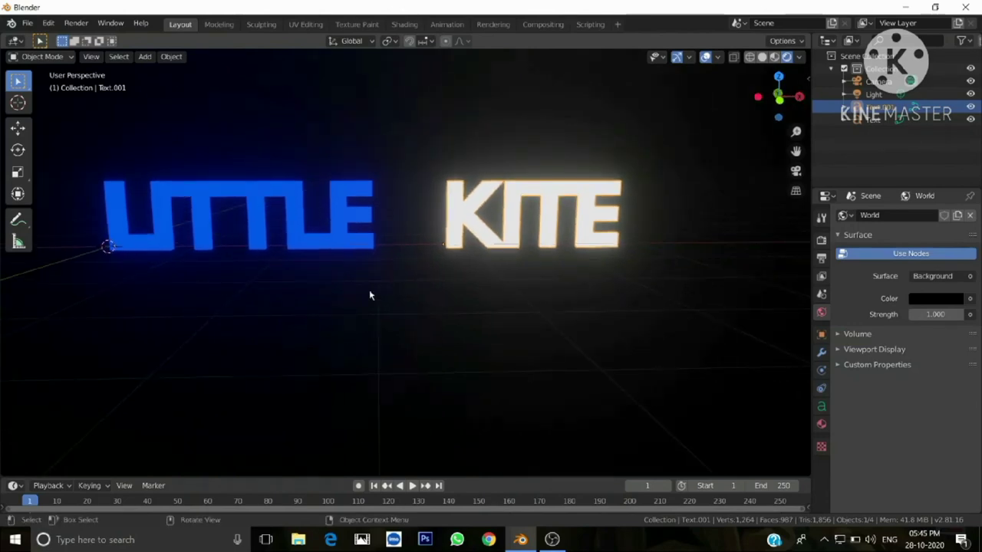
Enable Lock Camera to View in camera view and orbit to frame LITTLE KITE head-on
key(KP_0)
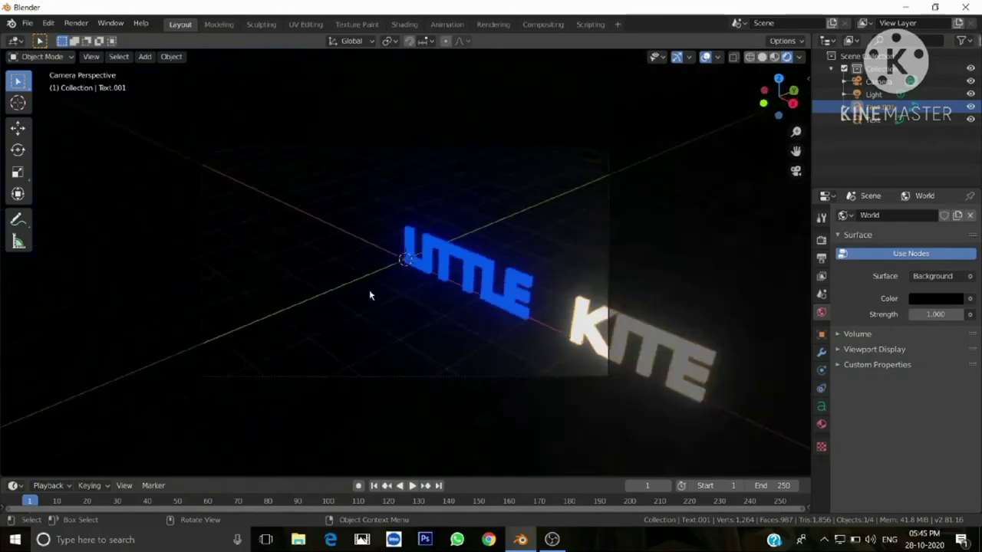
scroll(485, 346, up, 1)
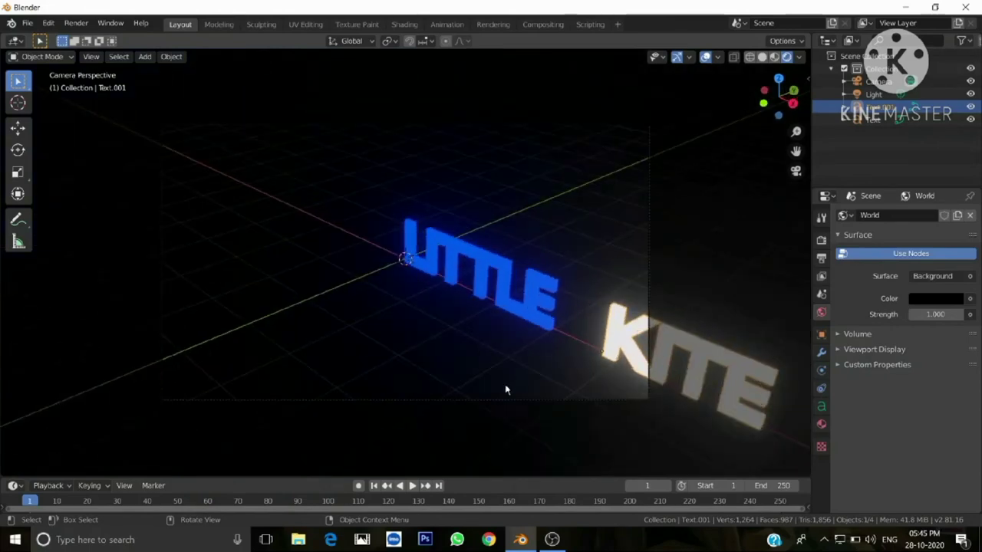
click(509, 399)
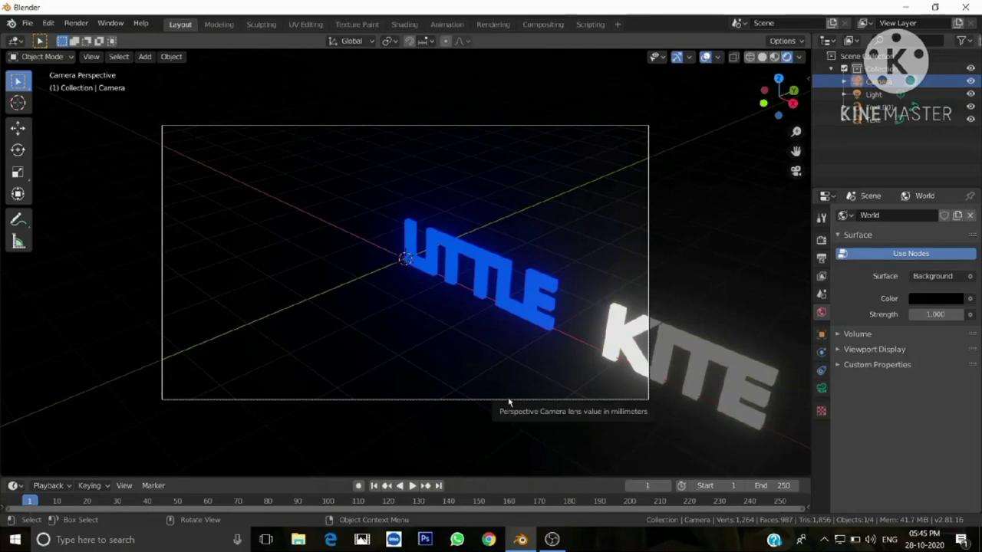
key(n)
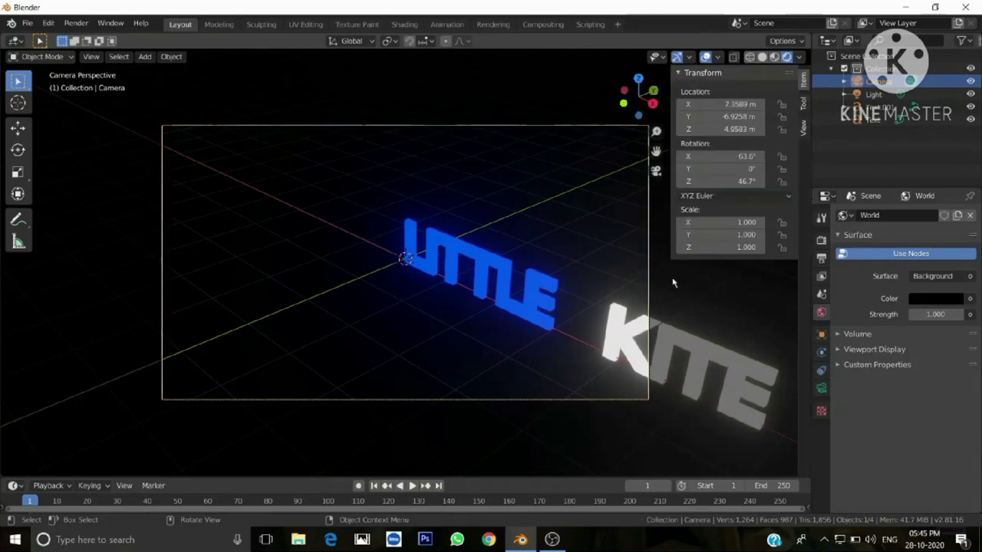
click(802, 131)
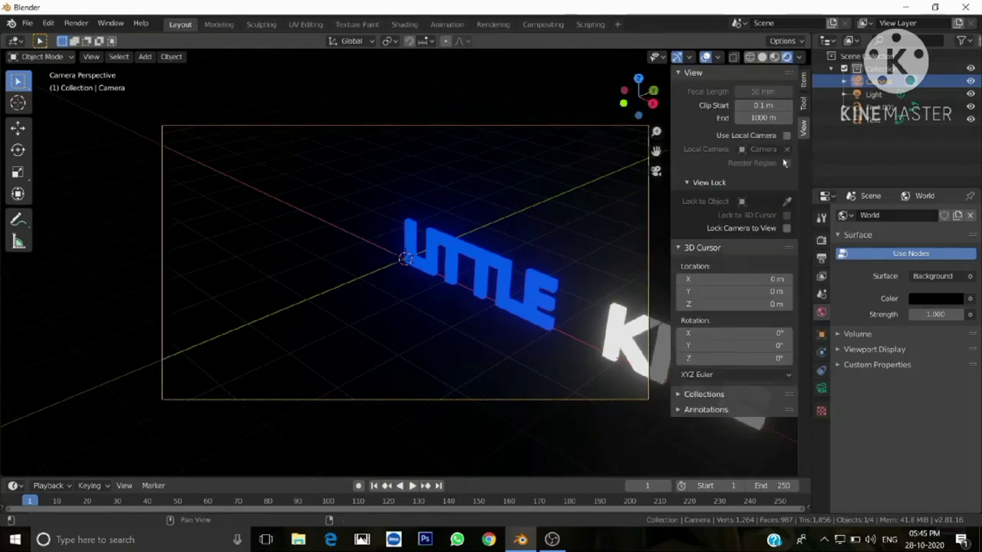
click(786, 228)
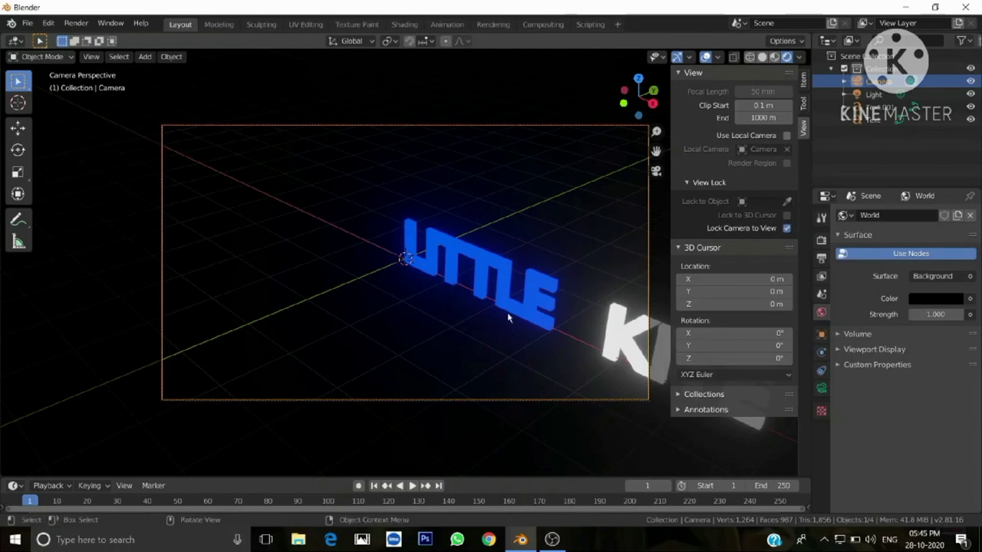
key(n)
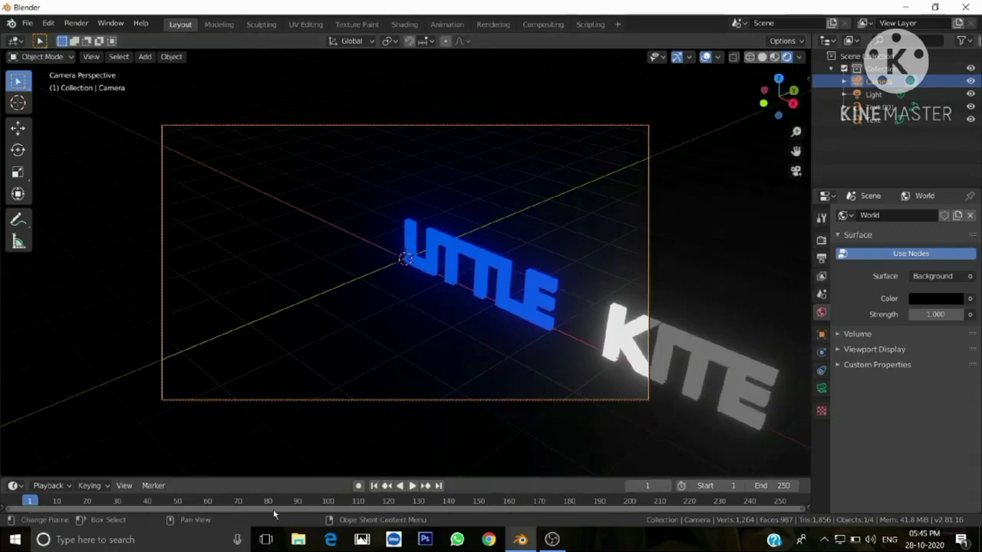
drag(324, 478, 329, 439)
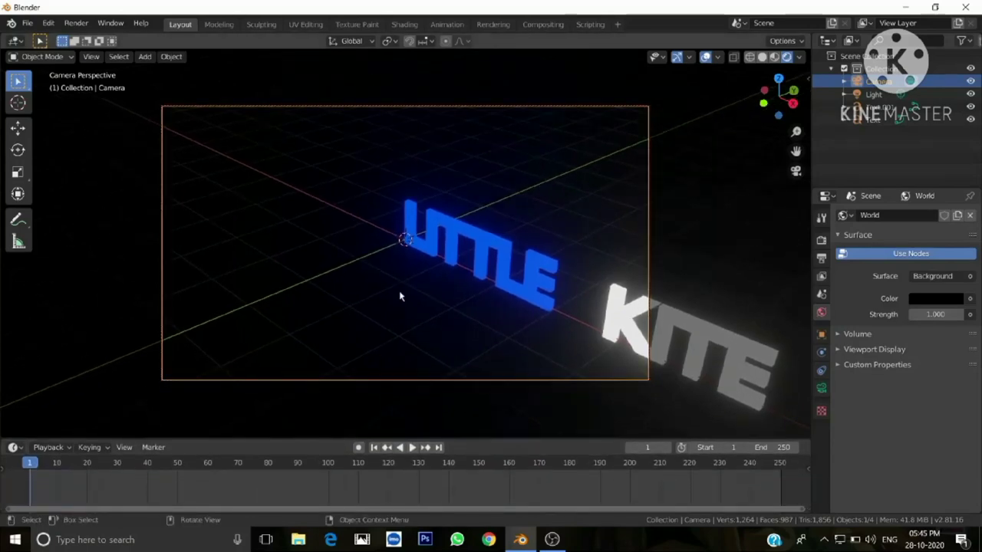
mouse_move(401, 293)
middle_down()
mouse_move(460, 300)
mouse_move(458, 280)
mouse_move(470, 284)
mouse_move(416, 280)
mouse_move(387, 195)
mouse_move(487, 189)
mouse_move(511, 268)
mouse_move(450, 291)
mouse_move(396, 267)
mouse_move(392, 218)
mouse_move(455, 219)
mouse_move(440, 285)
mouse_move(414, 280)
mouse_move(423, 248)
mouse_move(430, 286)
mouse_move(434, 230)
mouse_move(429, 273)
mouse_move(440, 235)
mouse_move(438, 278)
mouse_move(500, 294)
mouse_move(485, 307)
middle_up()
Fine-tune the camera framing and keyframe its pose at frame 1
key(shift)
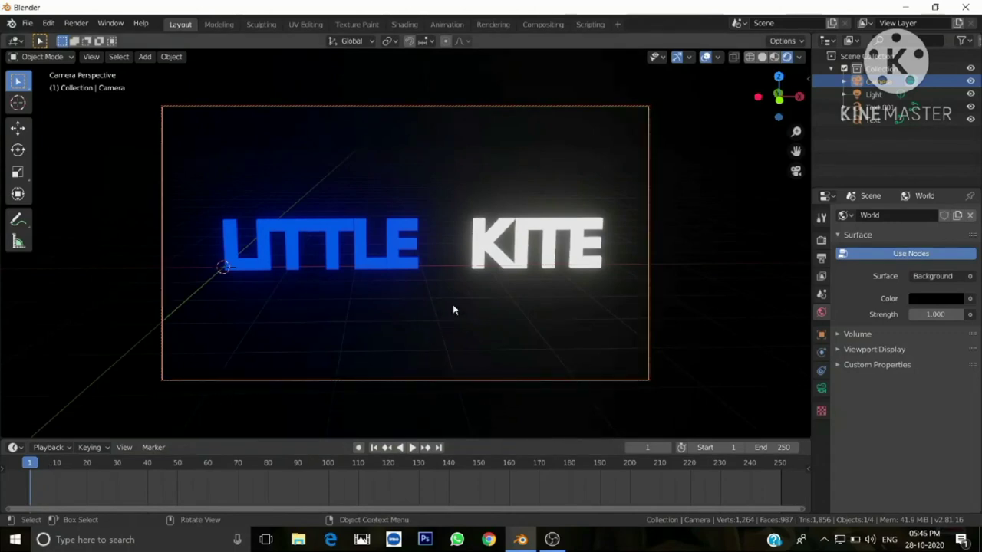
key(i)
click(424, 345)
Set the animation's End frame to 100
click(762, 447)
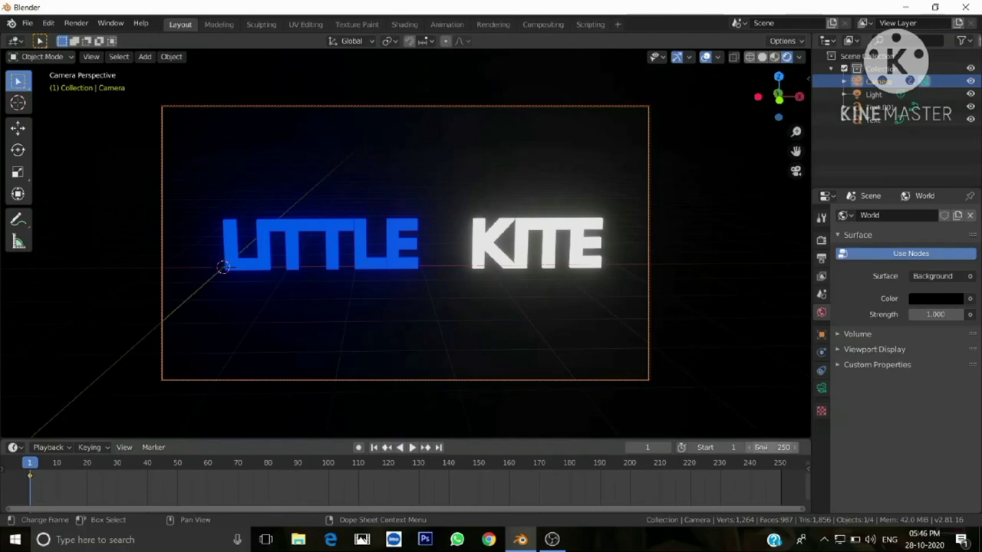
text(100)
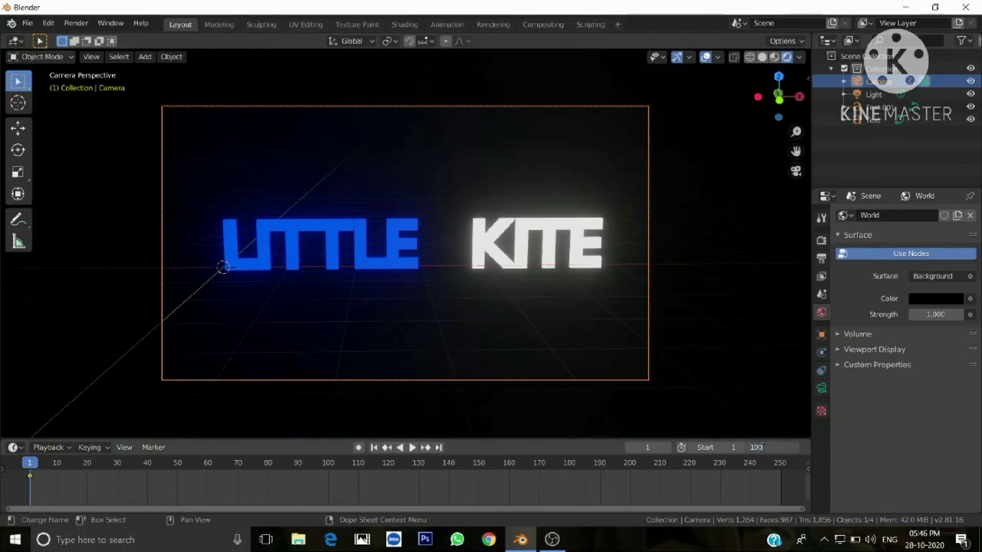
key(Return)
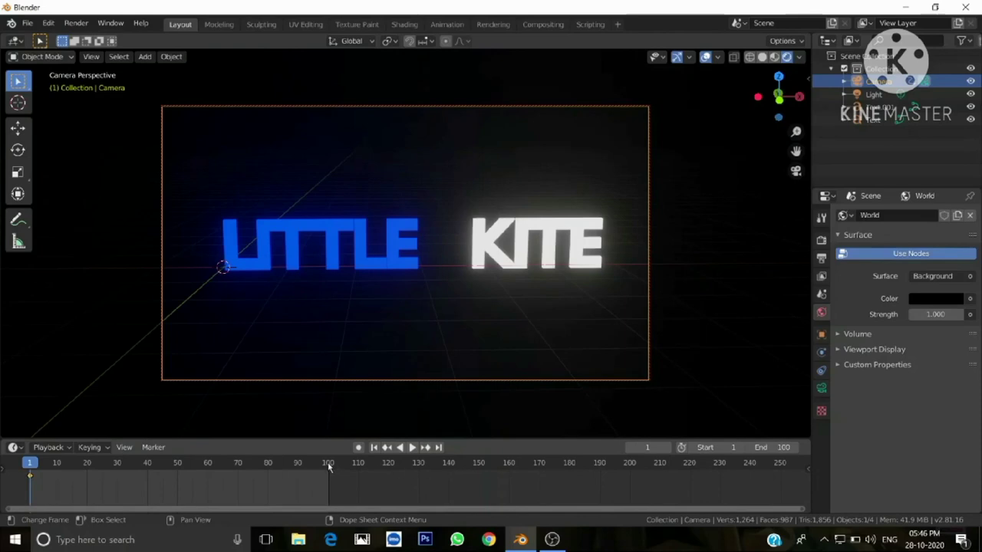
Keyframe the camera's location, rotation and scale at frame 100
click(328, 463)
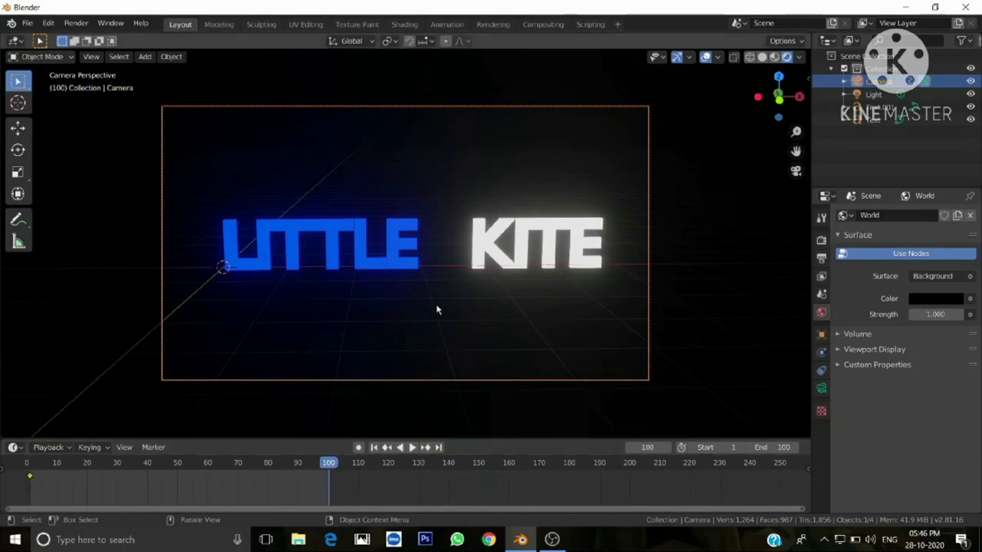
key(i)
click(409, 308)
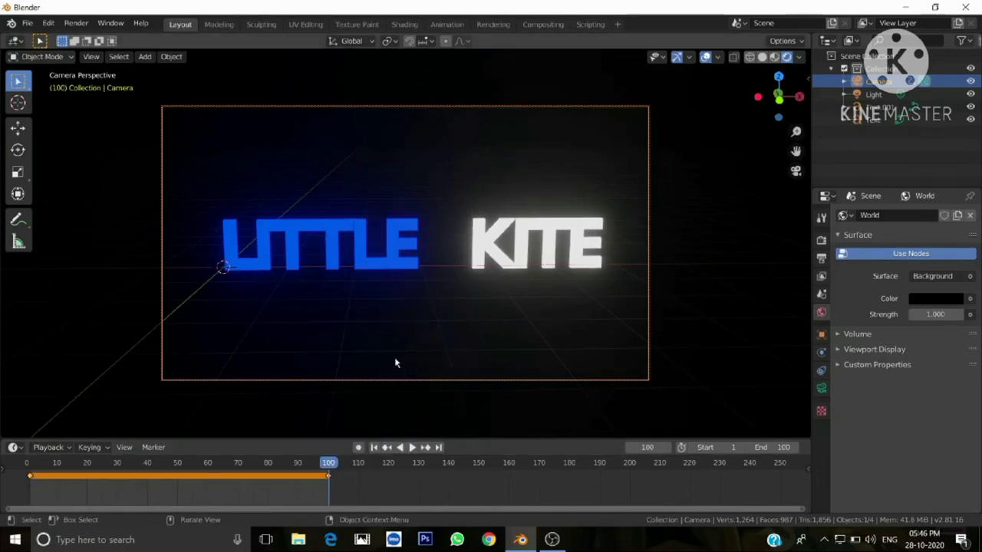
Return to frame 1 and select both the LITTLE and KITE text objects
click(374, 447)
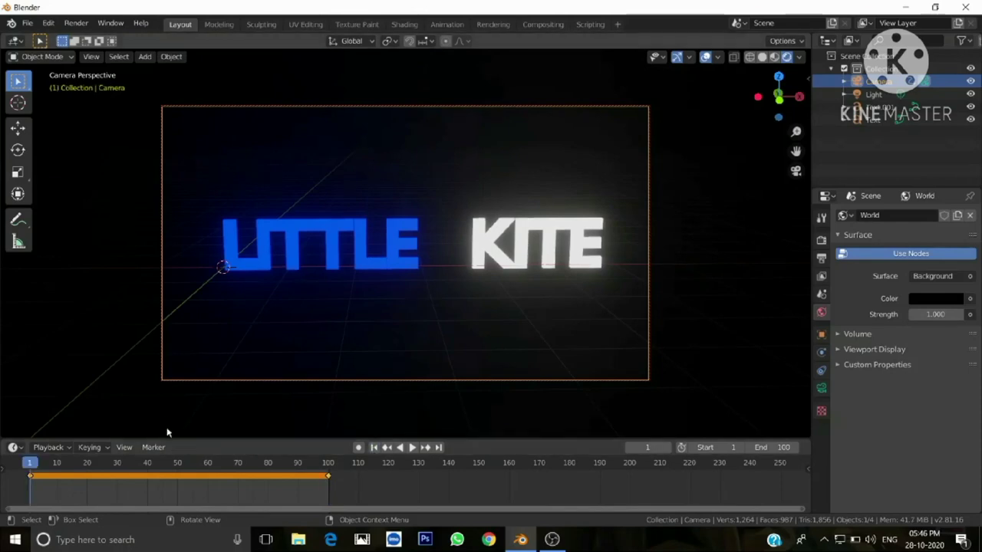
click(332, 230)
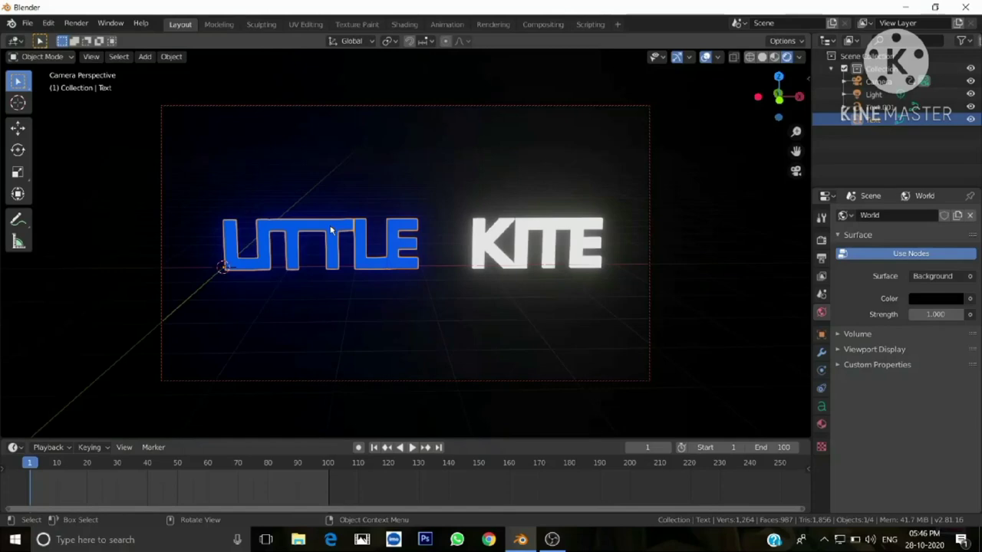
shift+click(493, 237)
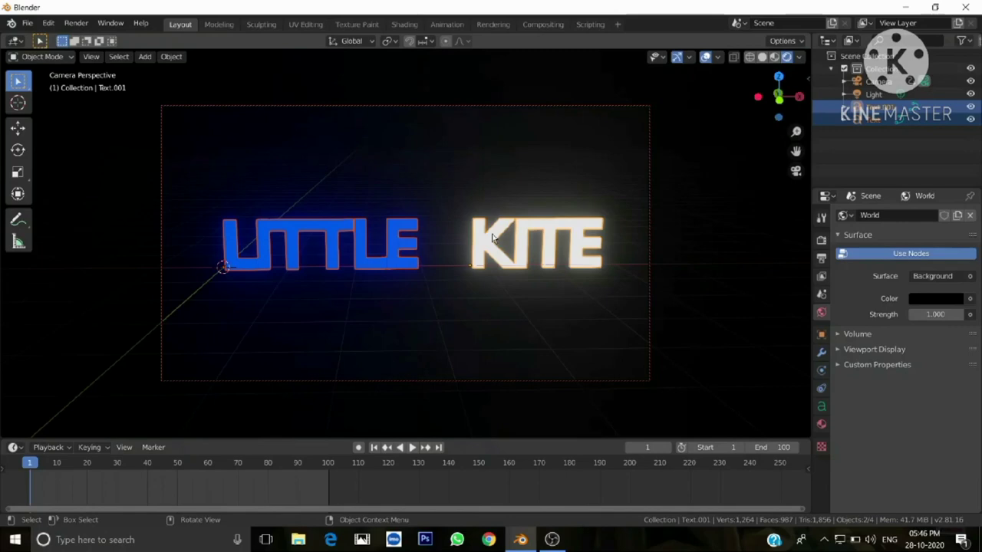
Move both text objects far back along Y and keyframe that position at frame 1
key(g)
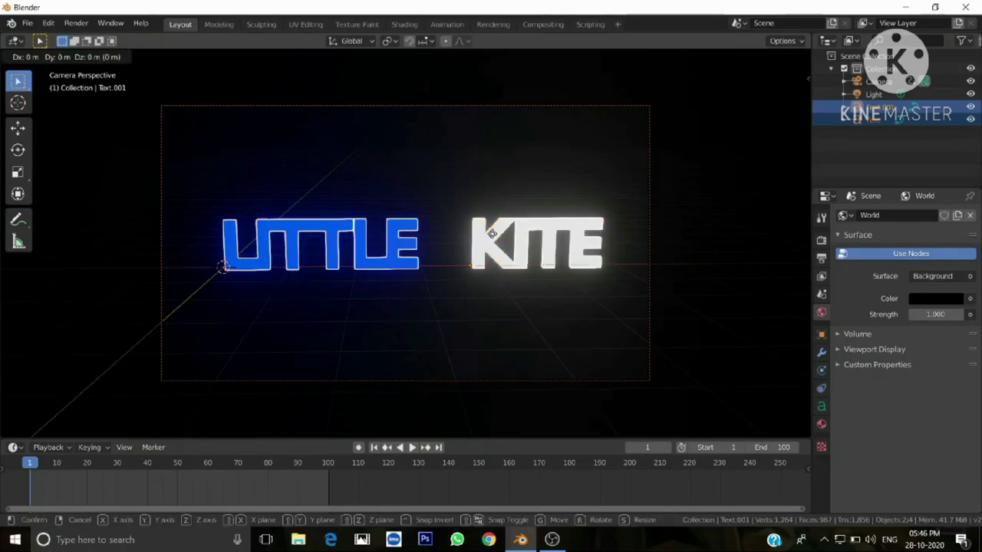
key(y)
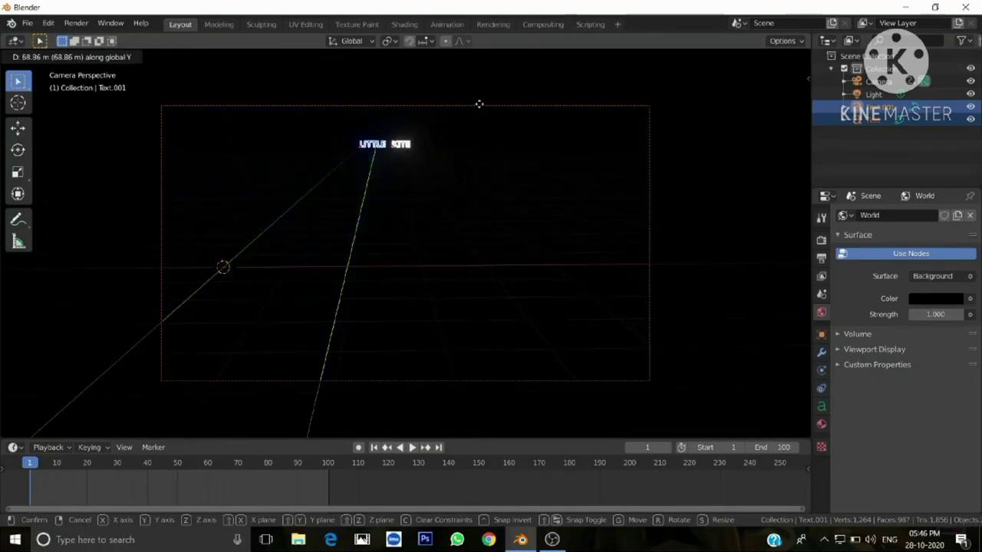
click(479, 104)
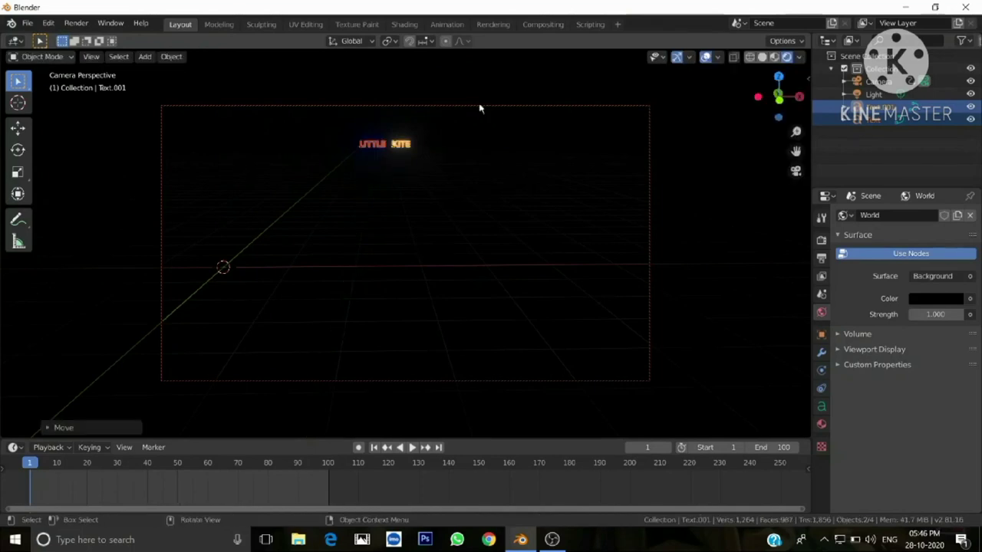
key(i)
click(460, 215)
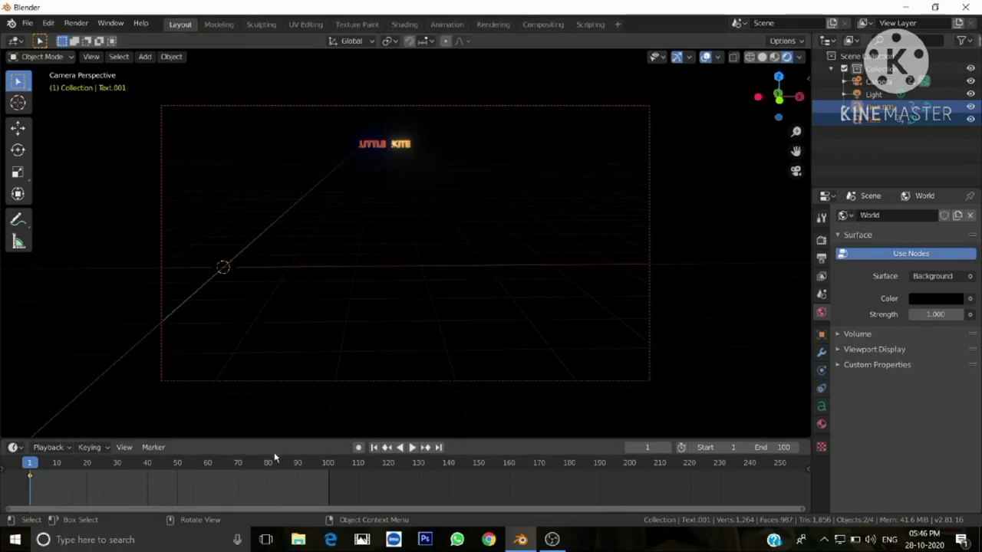
At frame 100, bring the text forward along Y in front of the camera and keyframe it
click(328, 468)
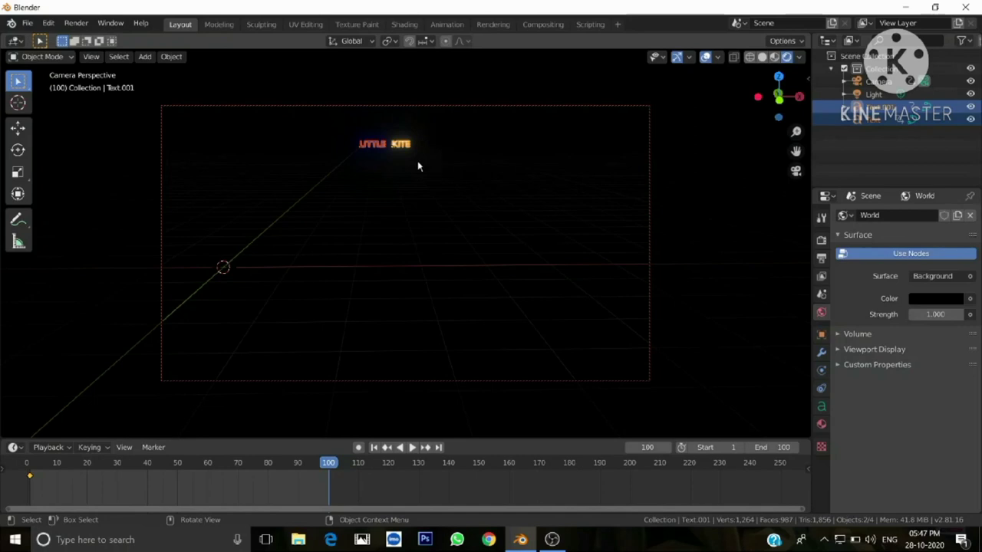
key(g)
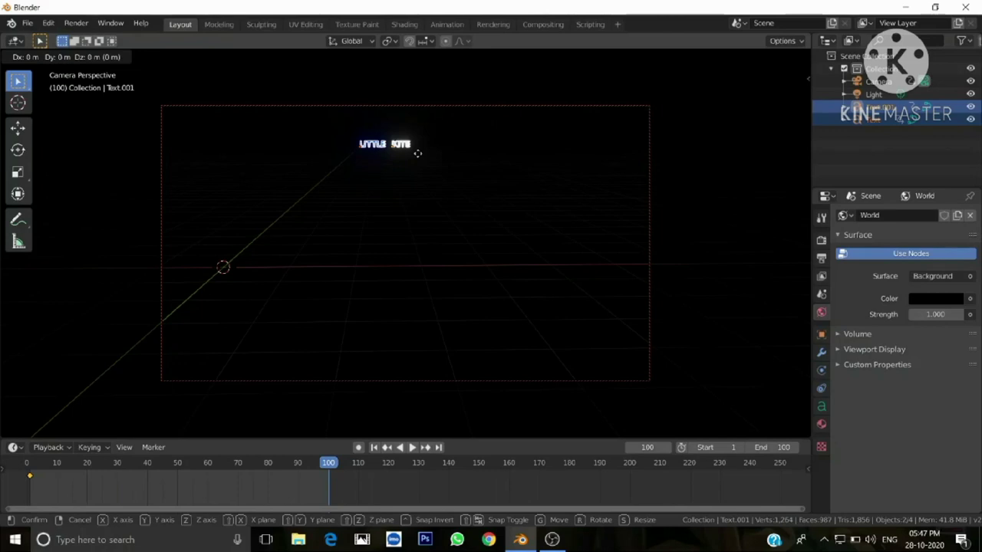
key(y)
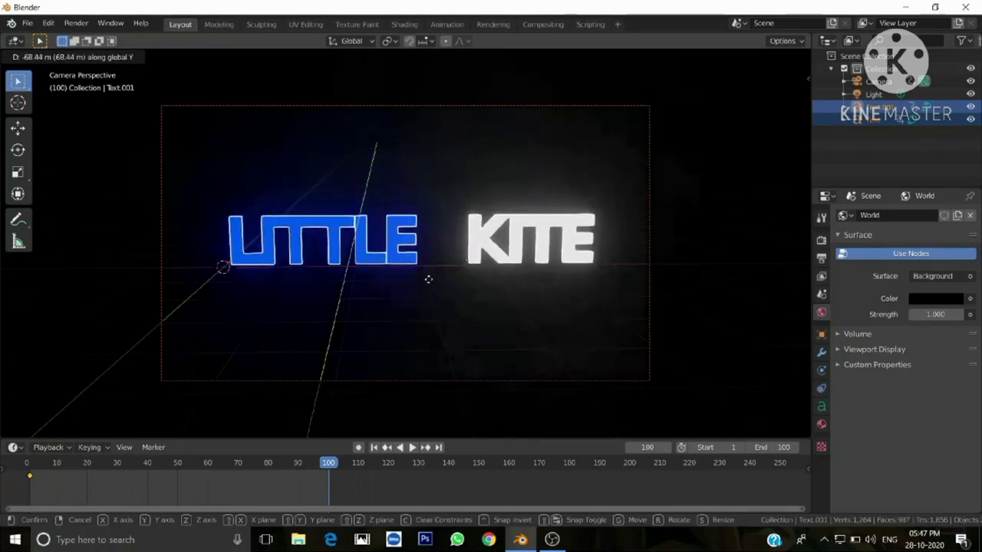
click(430, 290)
key(i)
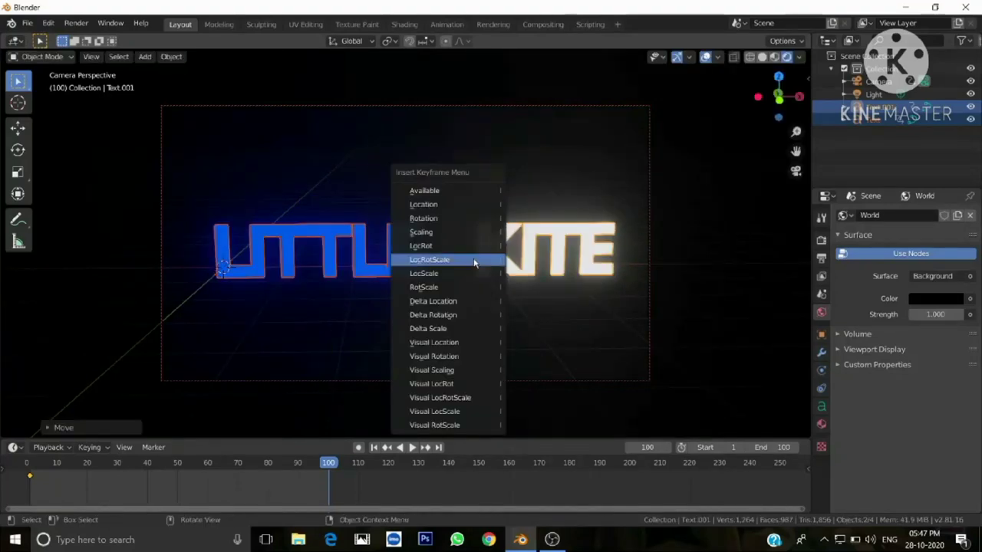
click(474, 263)
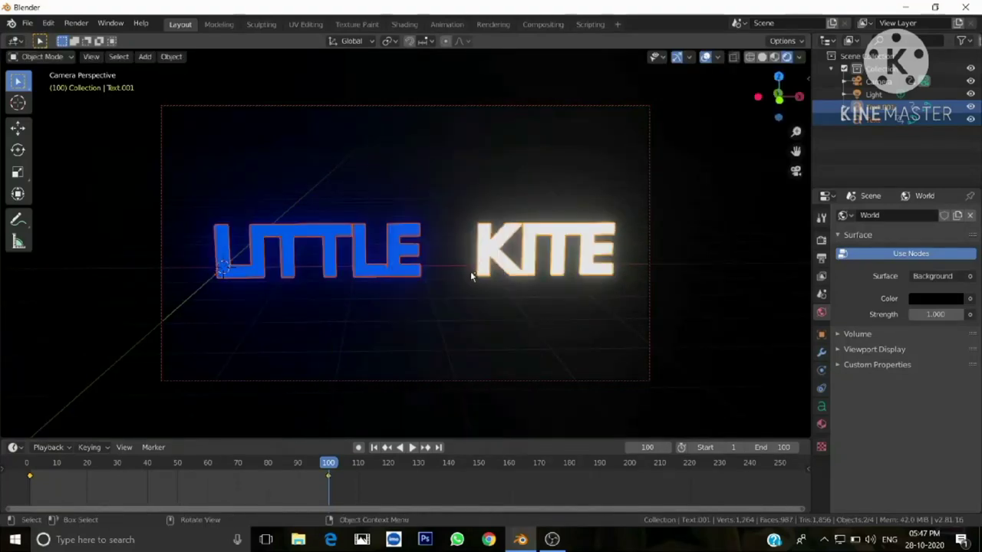
click(373, 447)
Play the fly-in animation twice from frame 1 to review it
key(space)
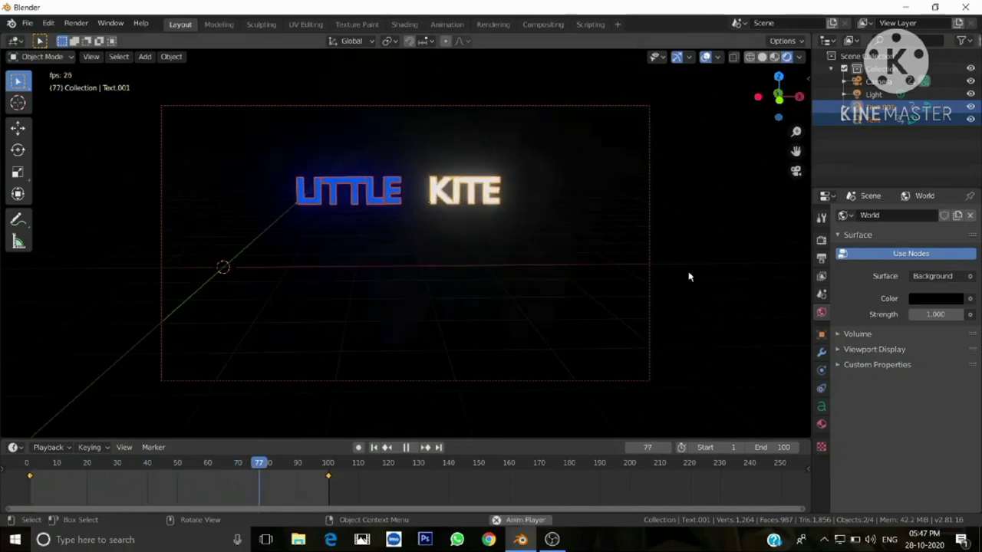
key(space)
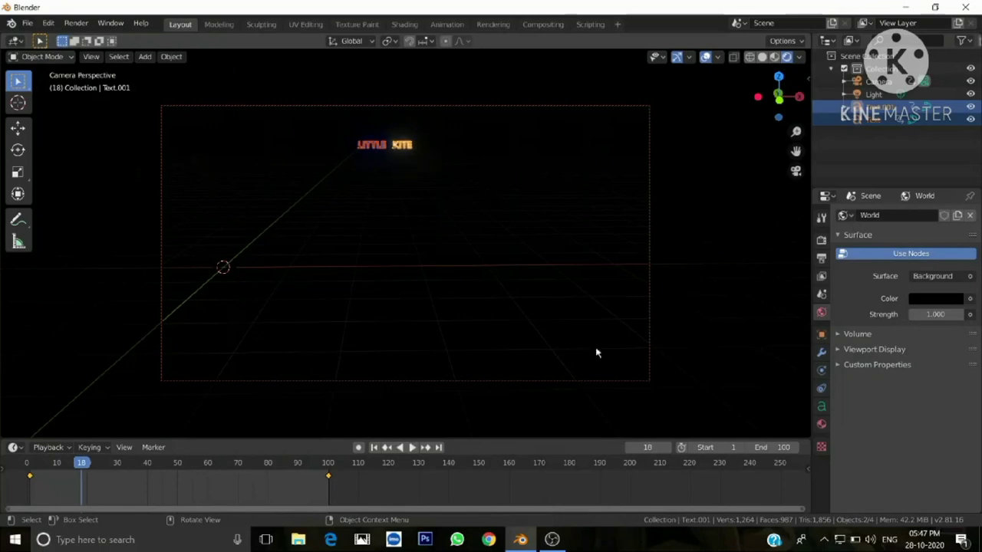
click(374, 448)
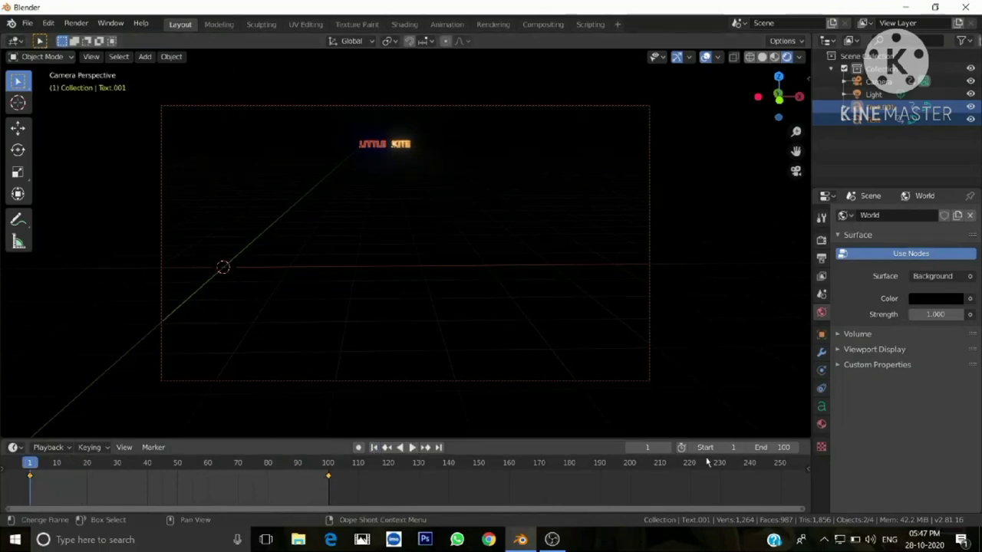
key(space)
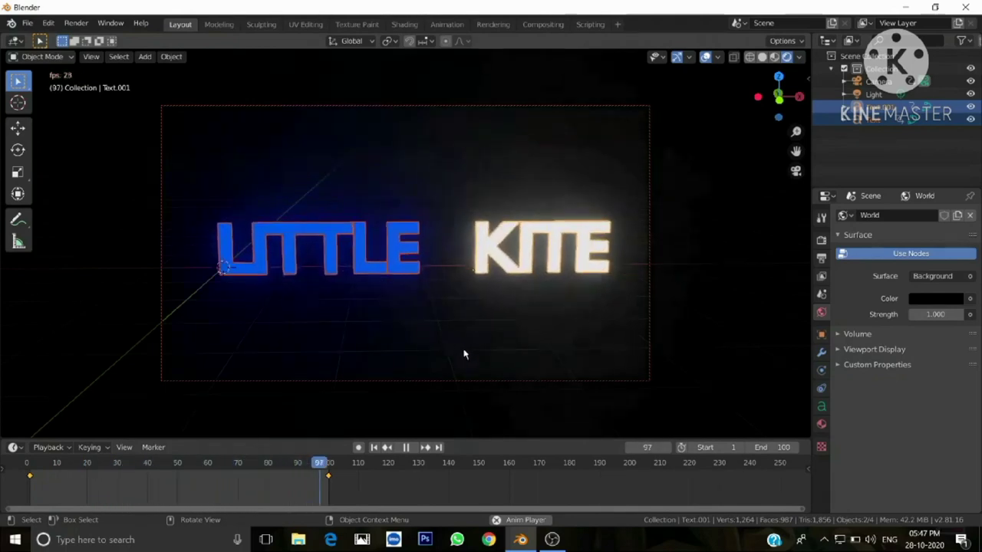
key(space)
Change the End frame to 150 and preview the animation again
click(772, 447)
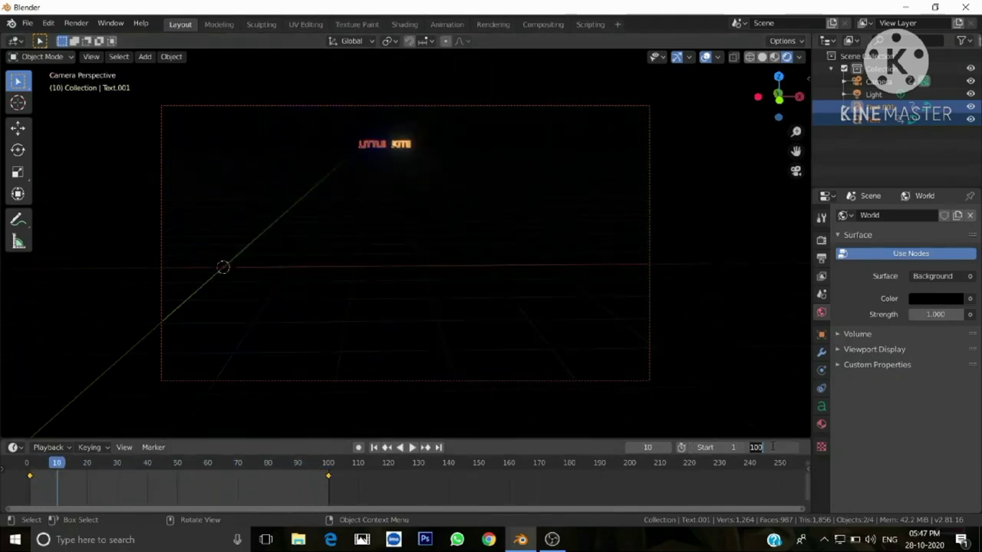
text(1)
key(Return)
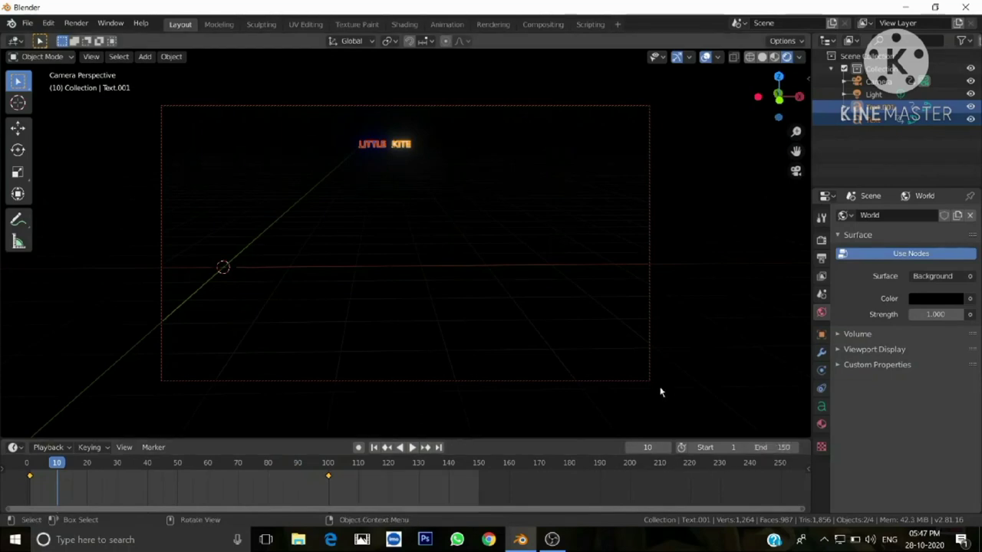
key(space)
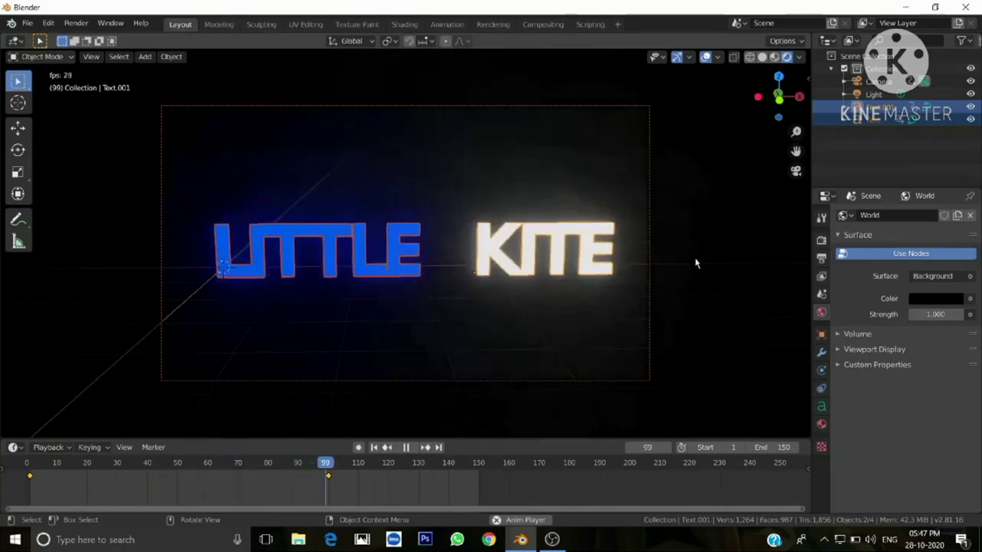
key(Escape)
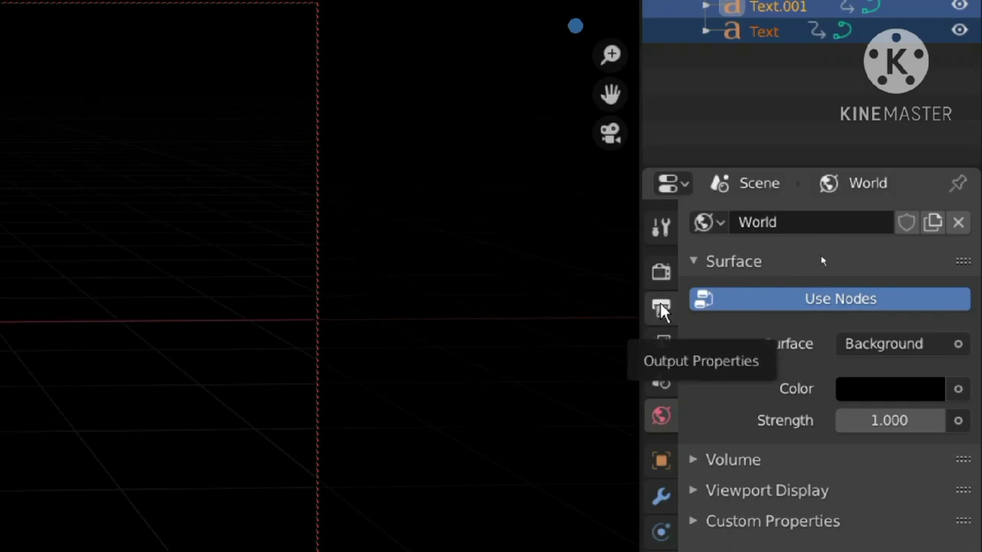
Point the render output path to 'TEXT ANIMATION' inside the blender works folder
click(661, 309)
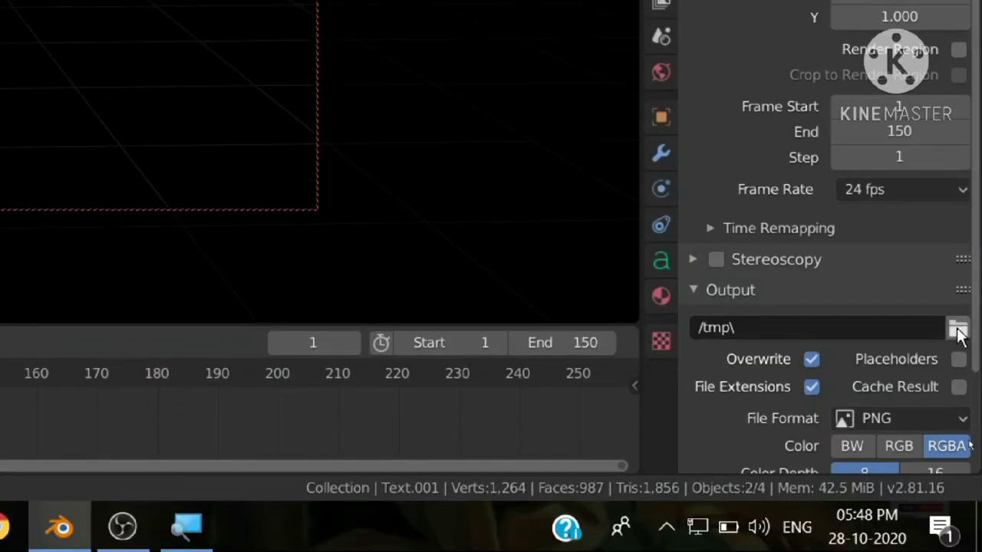
click(956, 327)
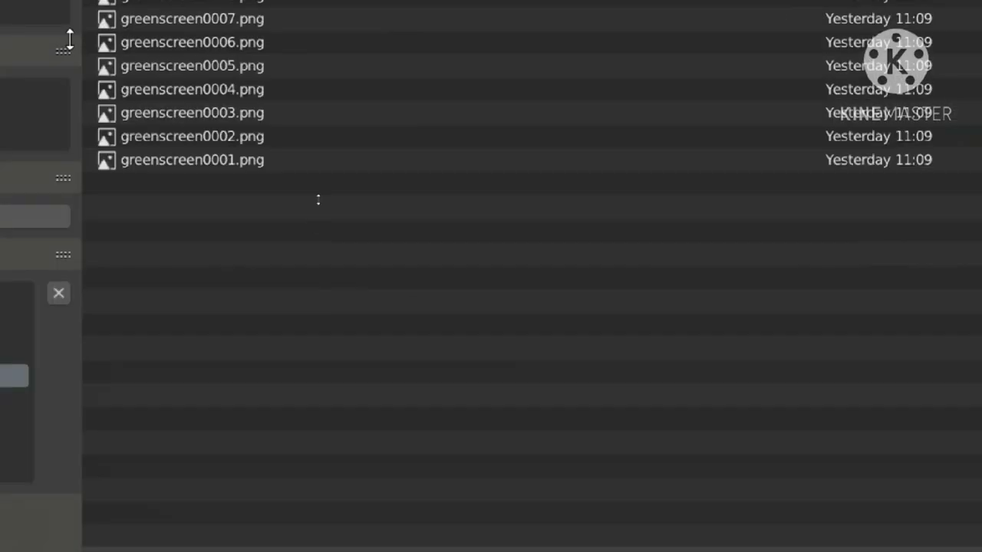
click(16, 292)
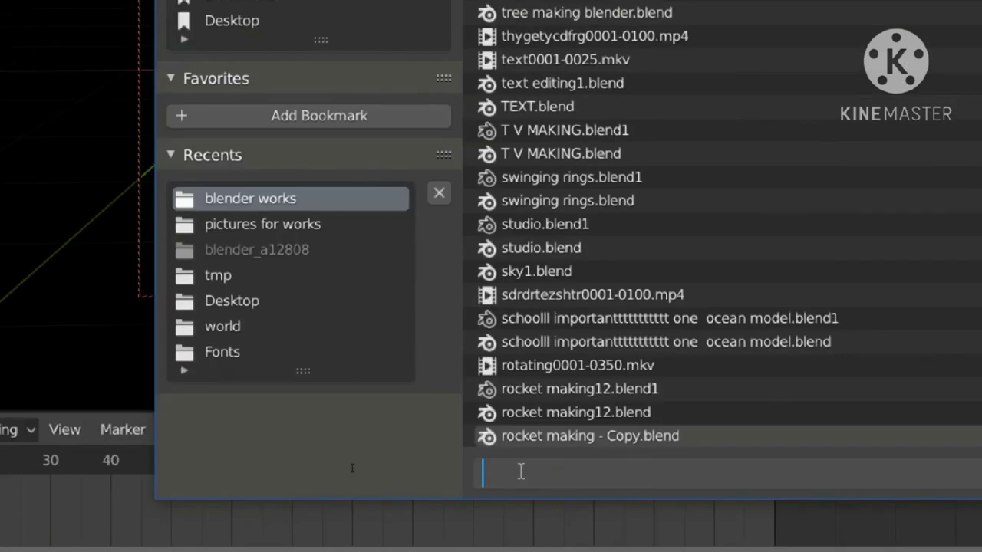
text(TEXY)
key(BackSpace)
text(T A)
text(NIMATI)
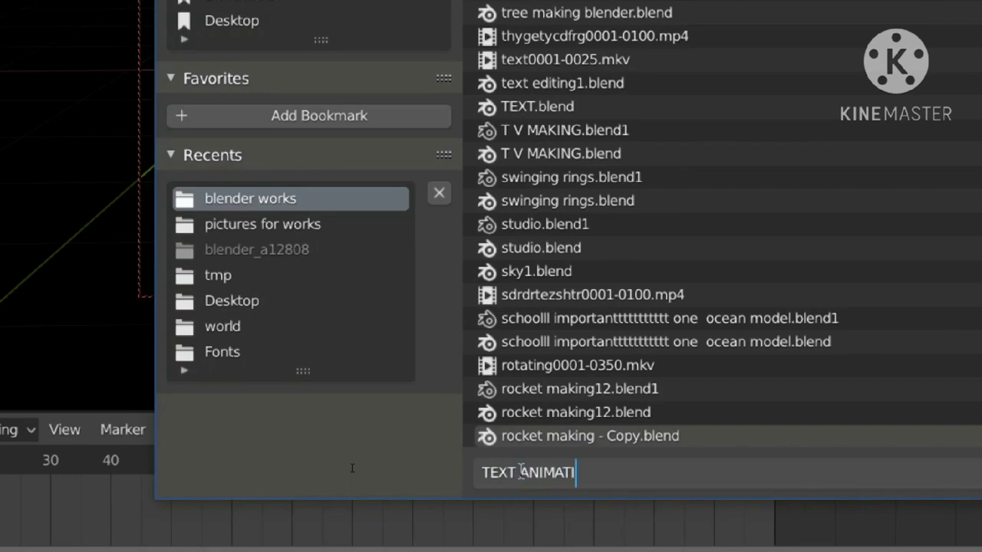
text(ON)
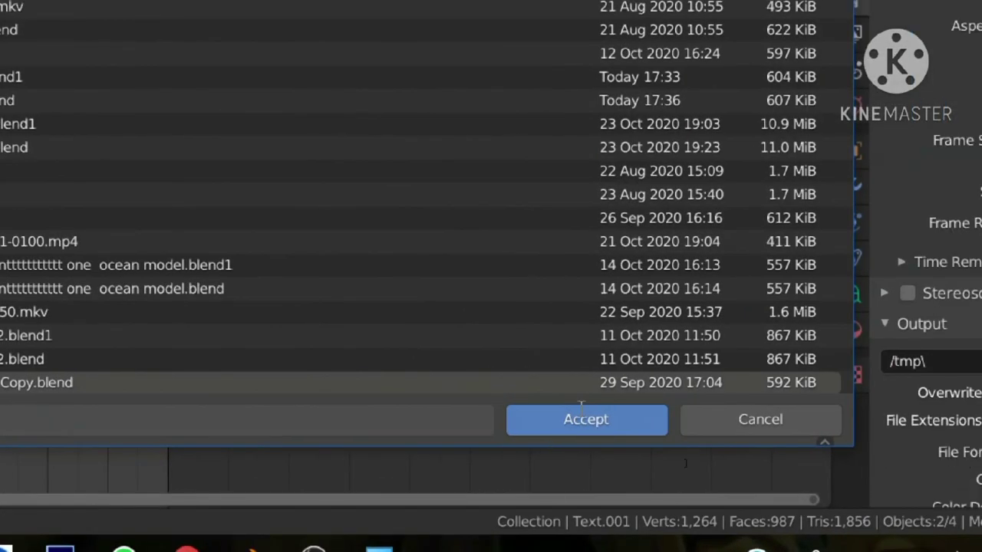
click(587, 418)
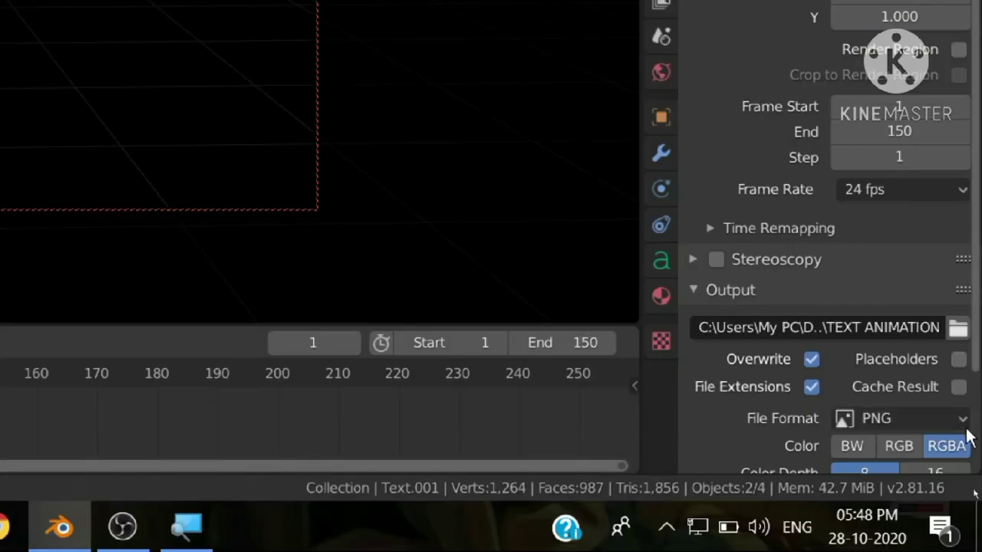
Switch the output file format from PNG to FFmpeg video and expand its Encoding settings
click(963, 419)
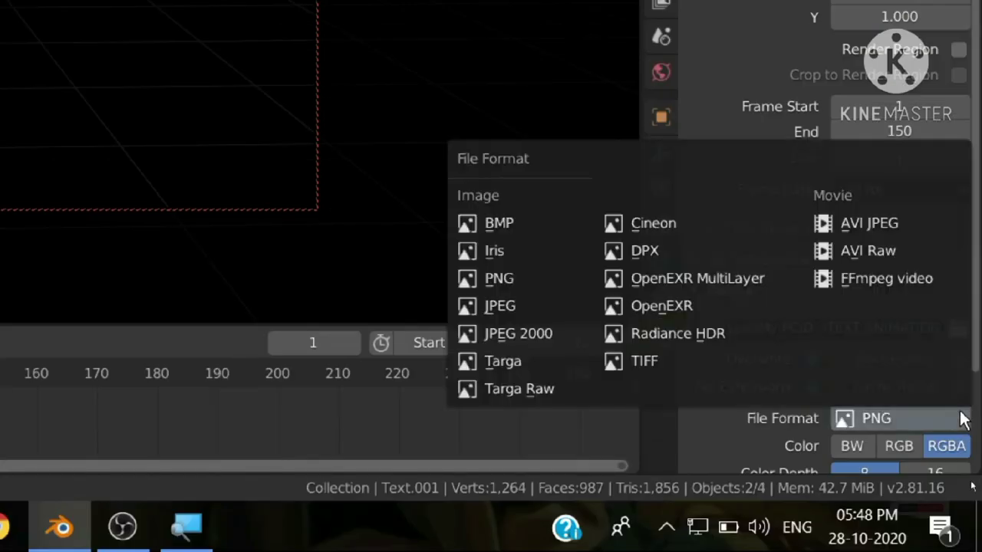
click(879, 279)
scroll(879, 285, down, 3)
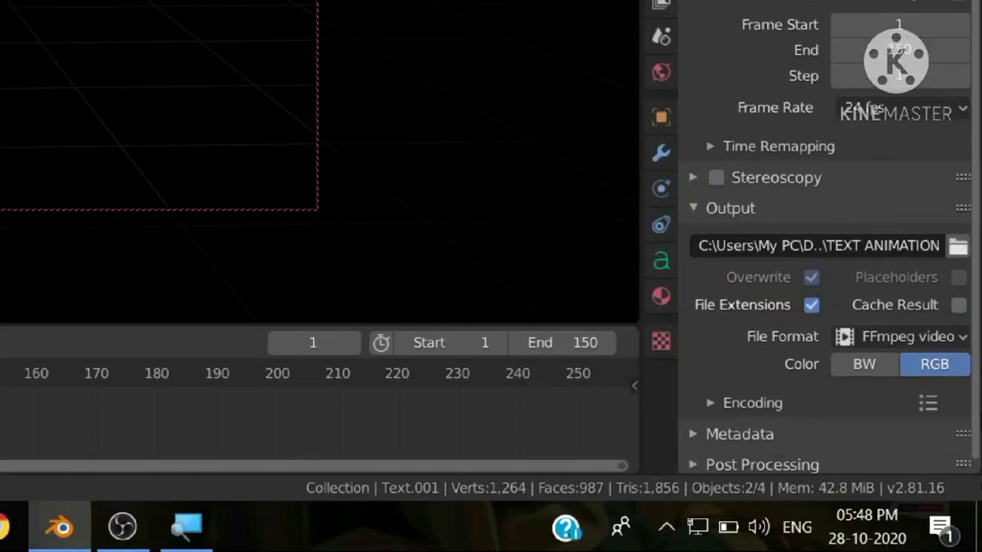
click(712, 399)
scroll(921, 430, down, 1)
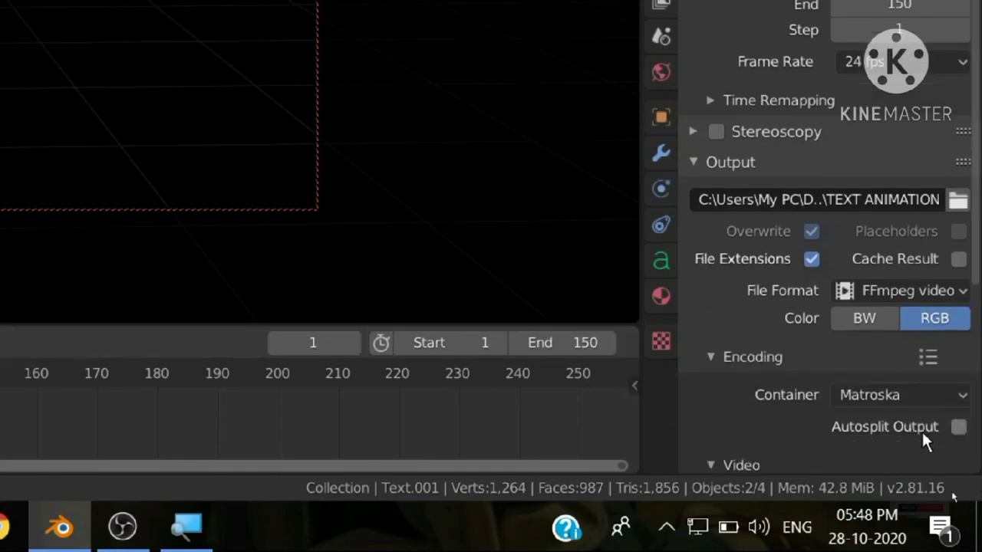
Set the video container to MPEG-4 and the output quality to High quality
click(951, 396)
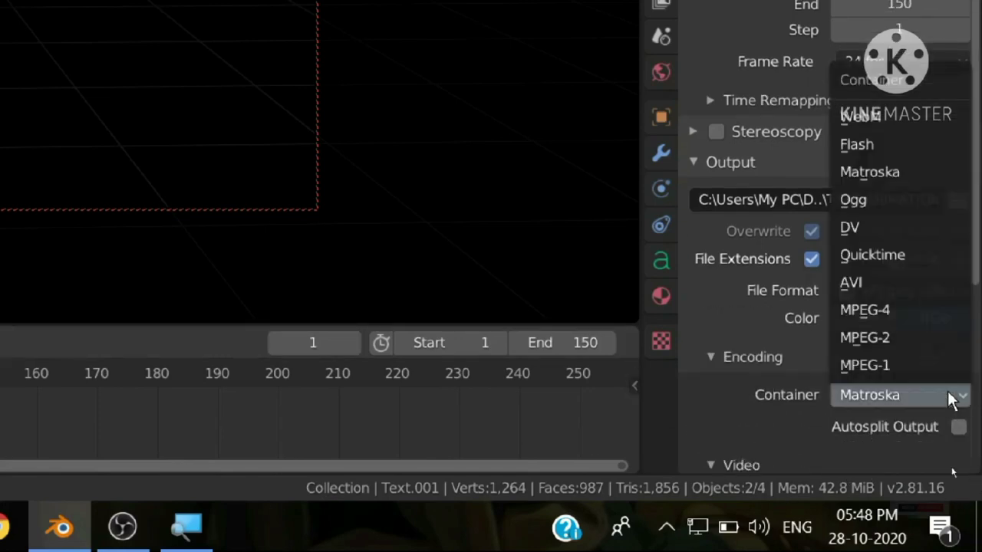
click(848, 309)
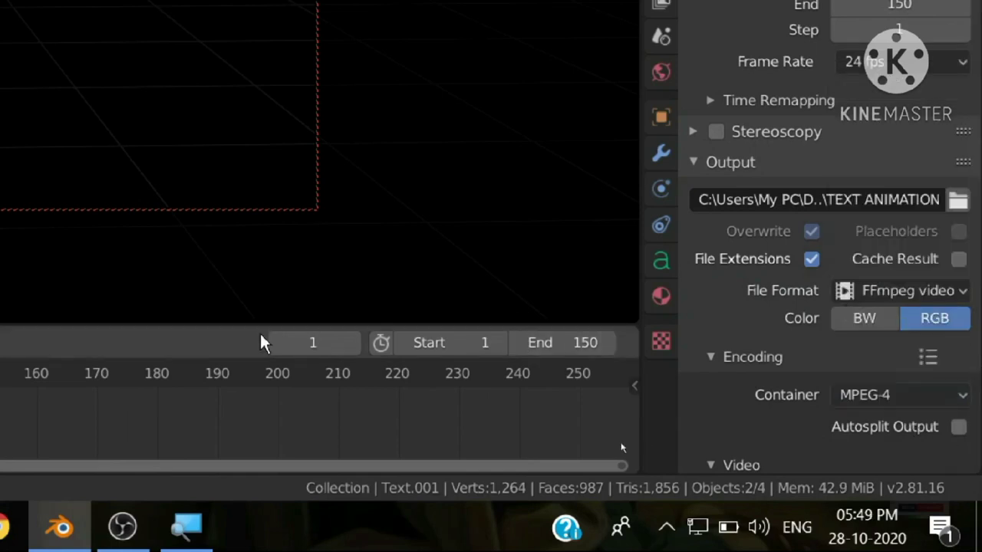
scroll(828, 307, down, 1)
scroll(824, 307, down, 4)
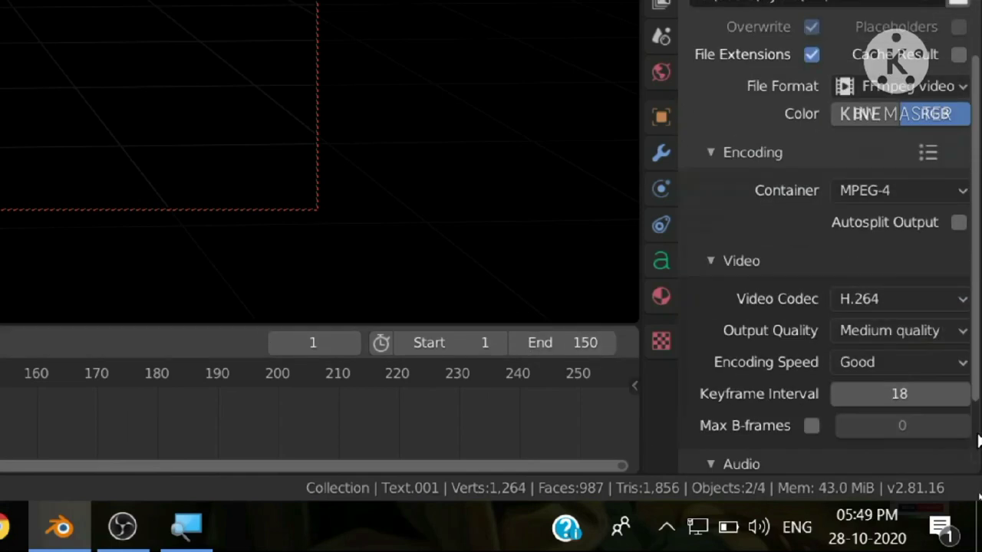
click(963, 332)
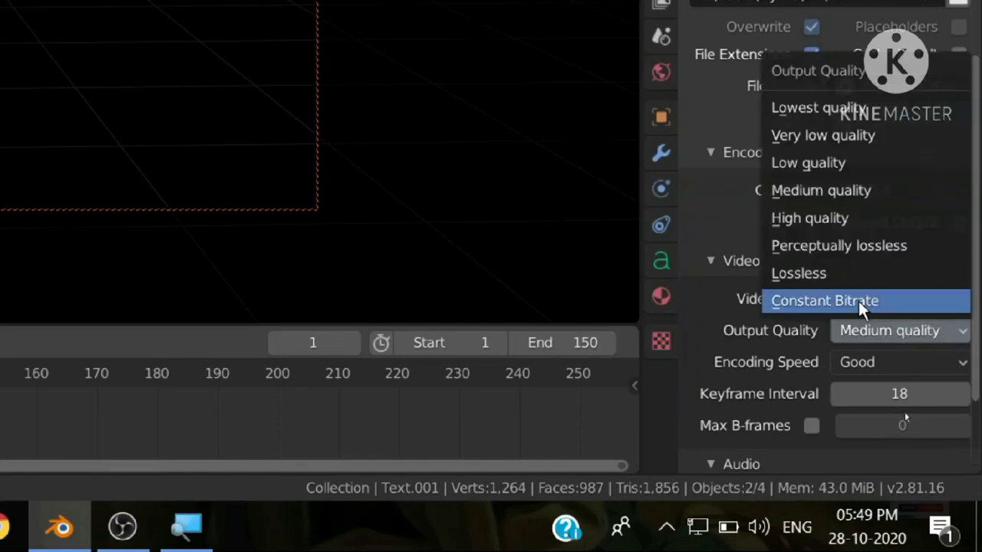
click(790, 219)
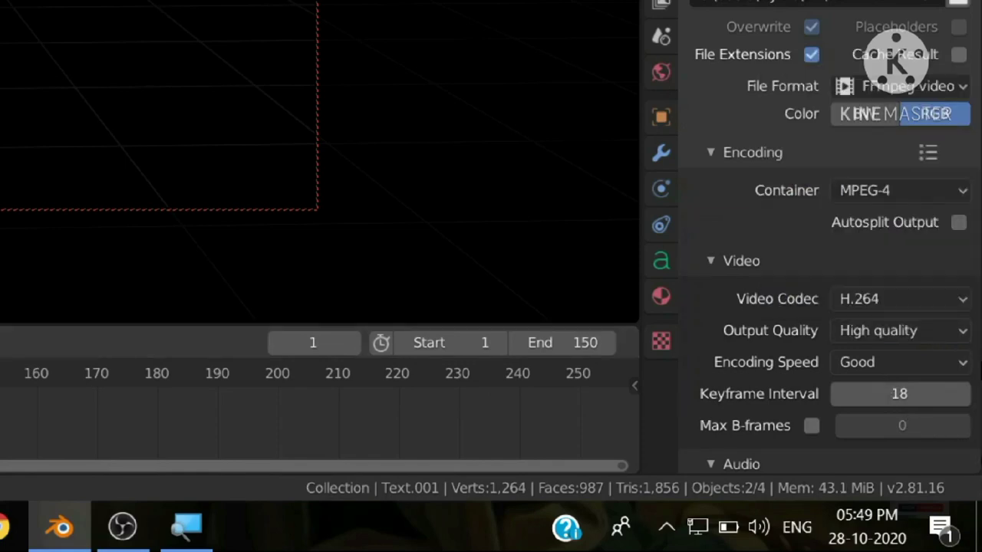
scroll(851, 341, up, 2)
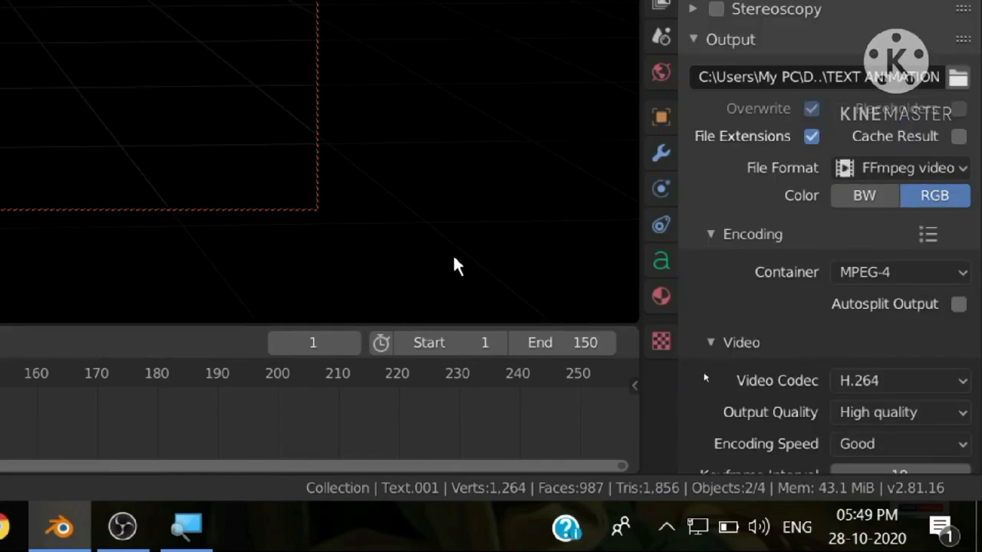
scroll(767, 192, up, 3)
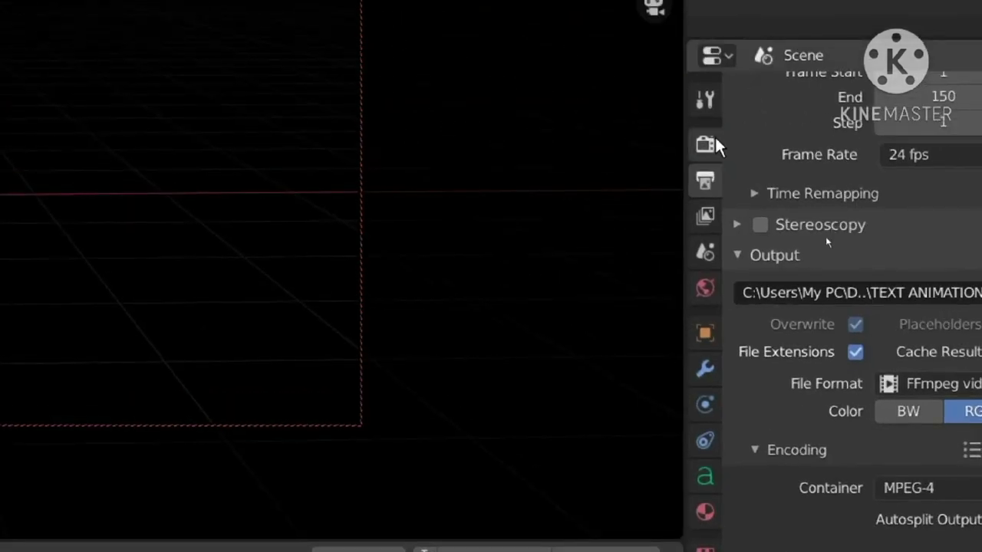
click(706, 145)
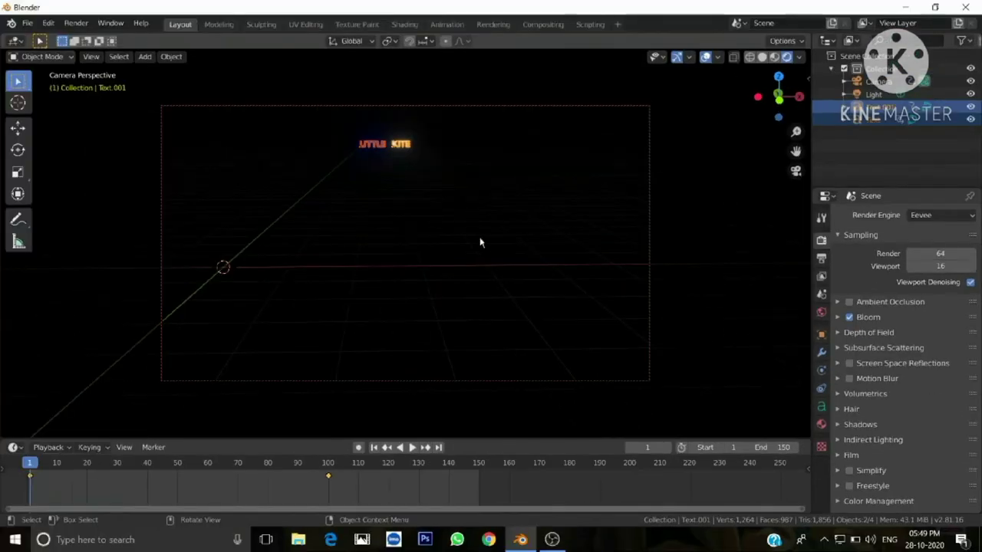
Play the animation, rewind to frame 1, and change the frame rate from 24 to 30 fps
key(space)
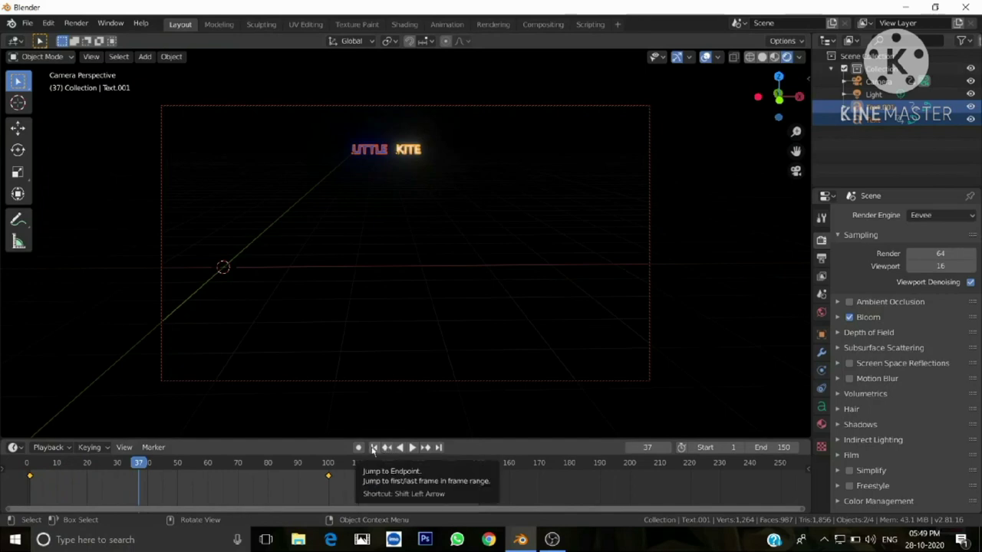
click(374, 447)
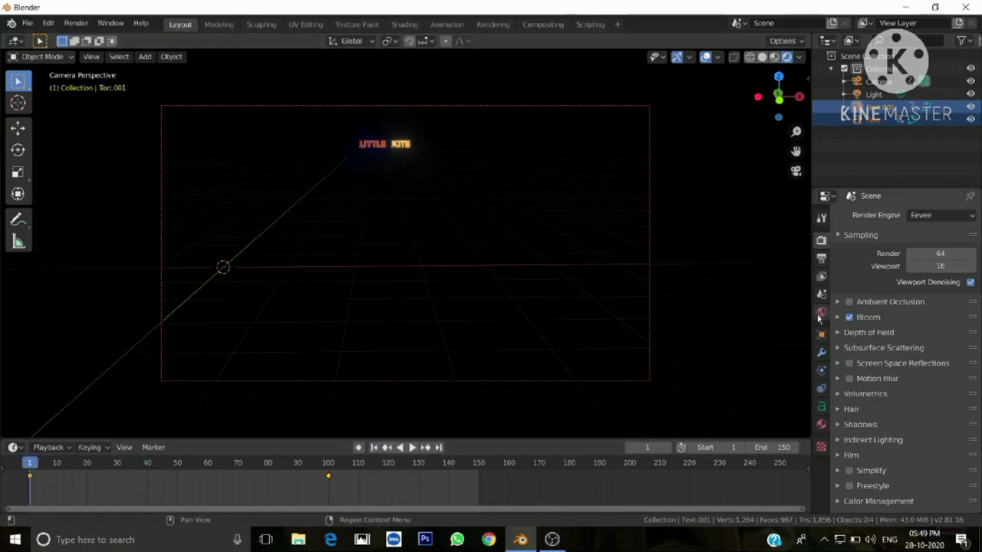
click(820, 258)
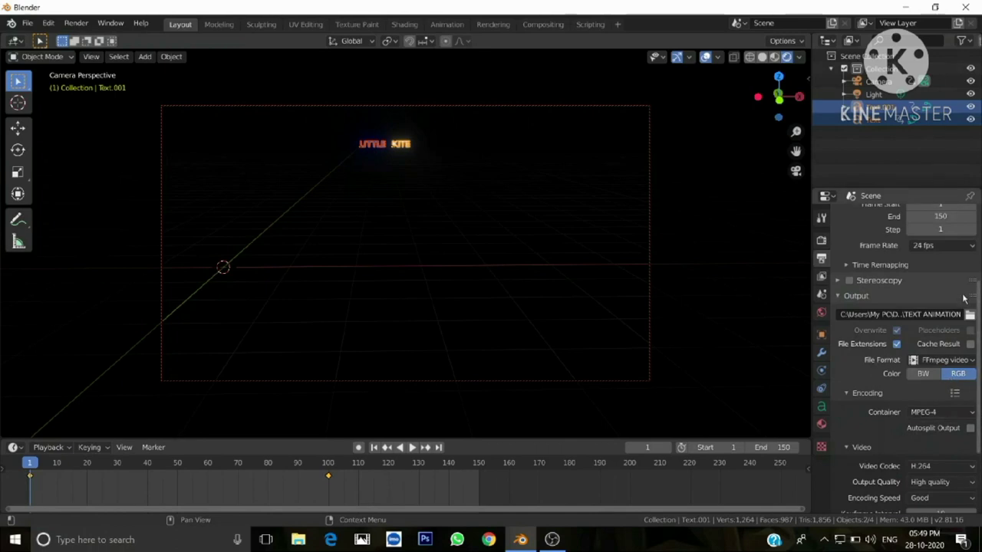
click(972, 247)
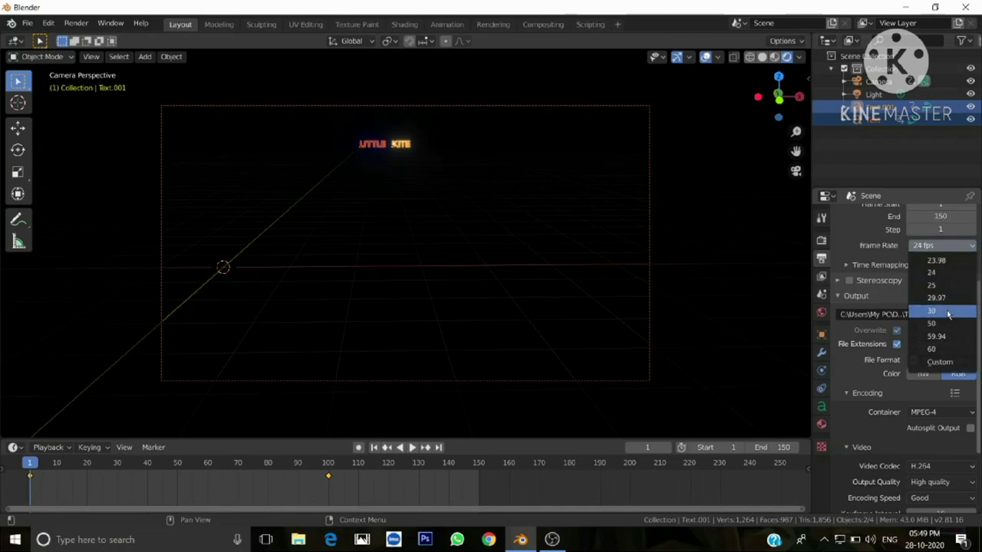
click(948, 309)
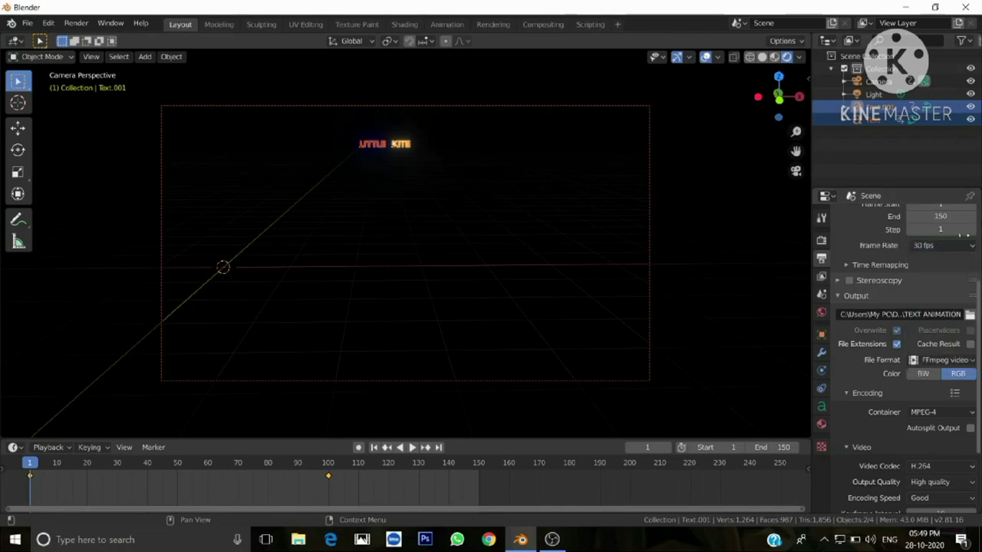
Render the full animation to video with Render > Render Animation
click(77, 23)
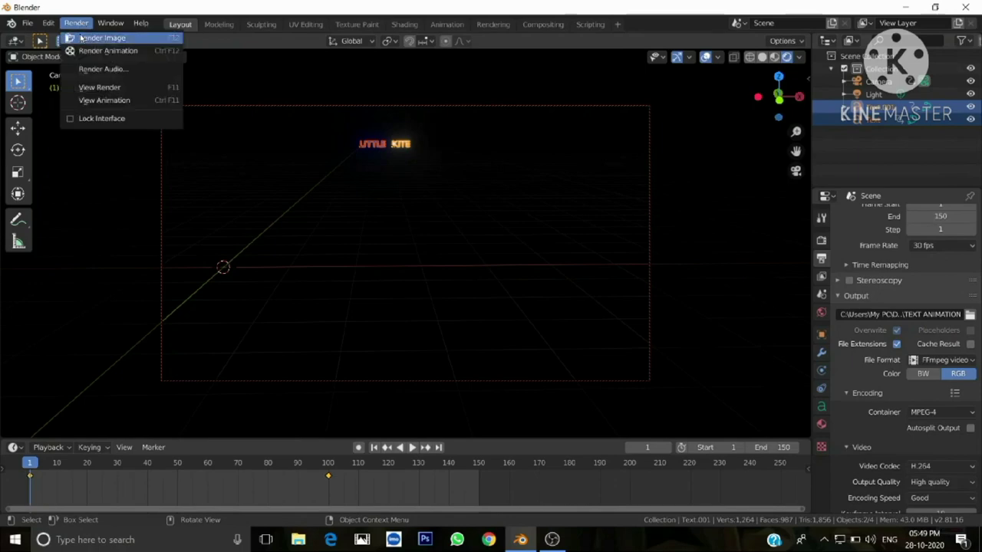
click(82, 50)
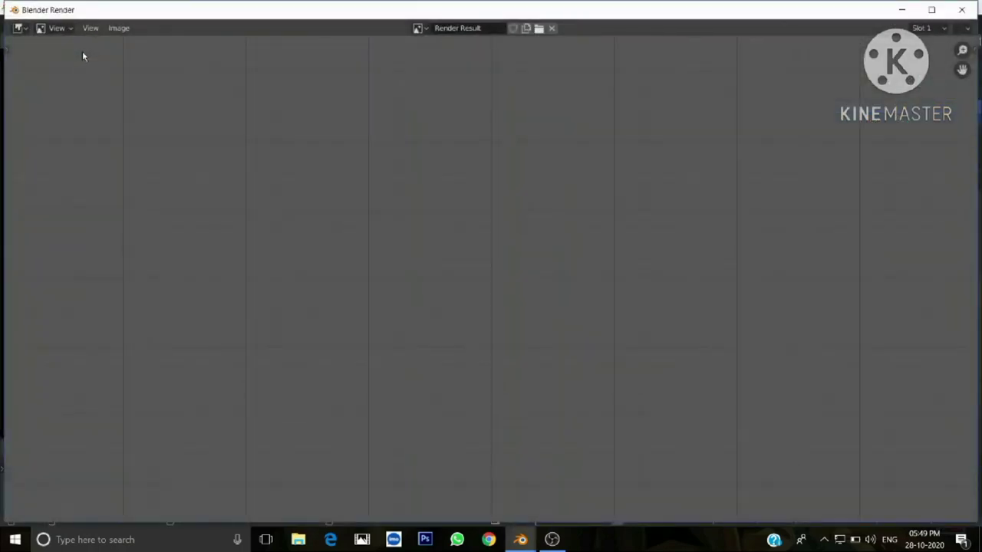